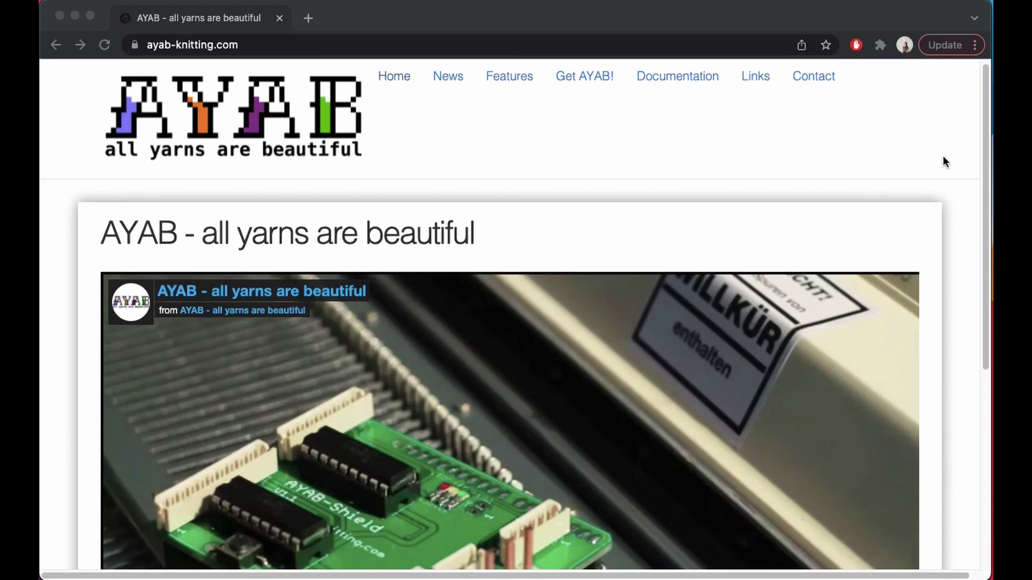
# Browse the Get AYAB! > Supported Devices page listing the compatible Brother knitting machines
pyautogui.scroll(-3, 942, 162)
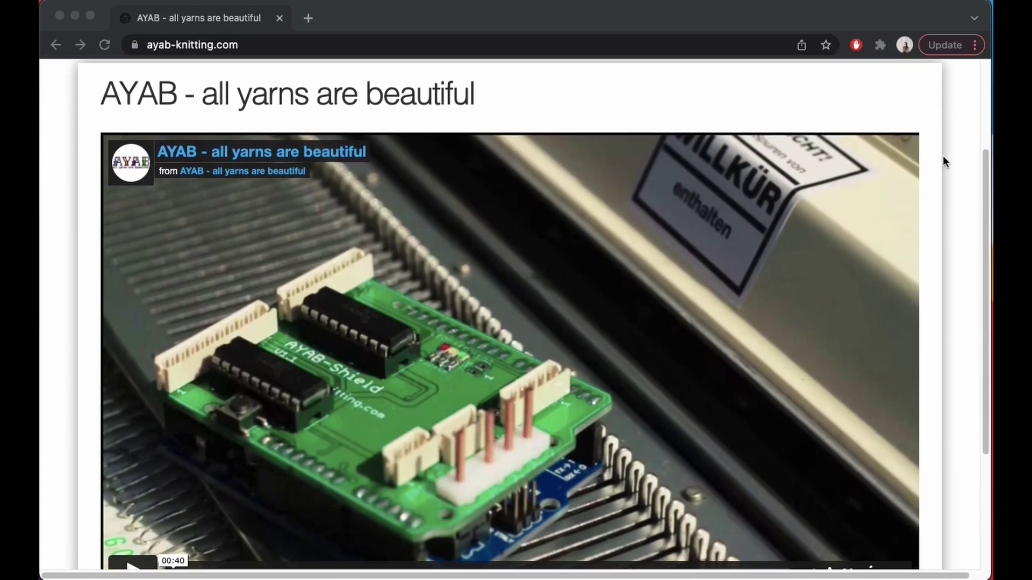
pyautogui.scroll(-5, 945, 161)
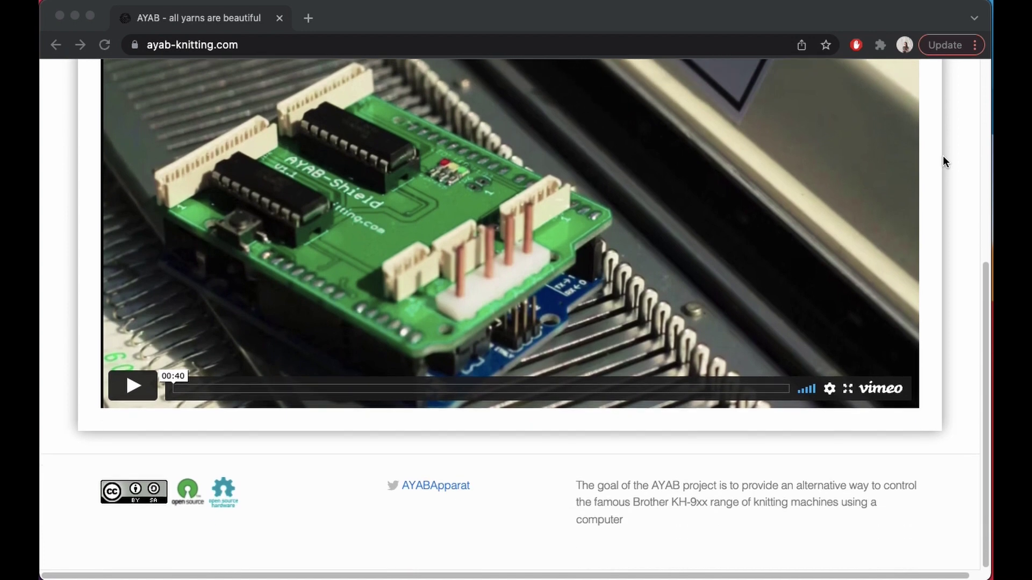
pyautogui.scroll(10, 943, 155)
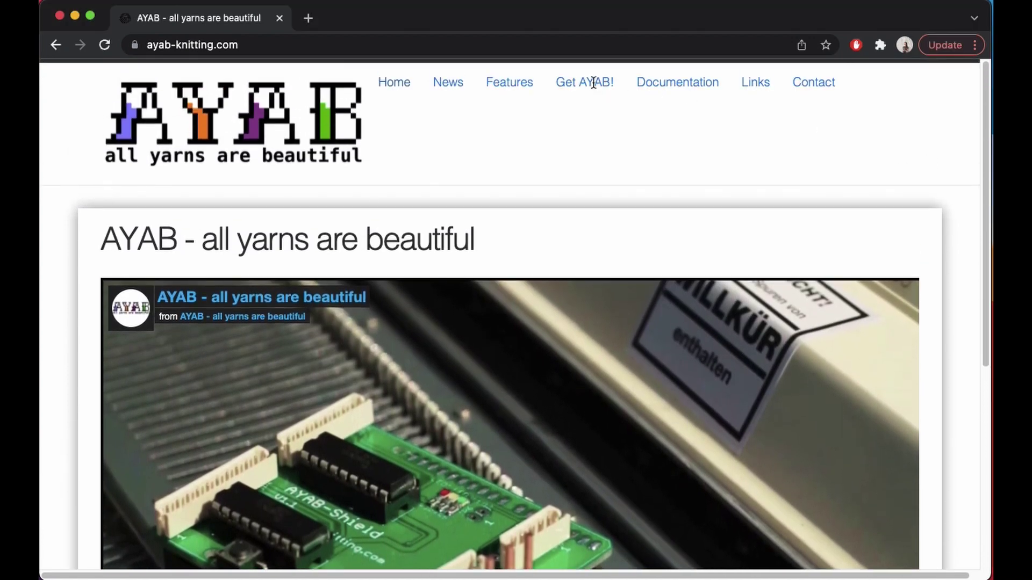
pyautogui.moveTo(593, 83)
pyautogui.click(590, 115)
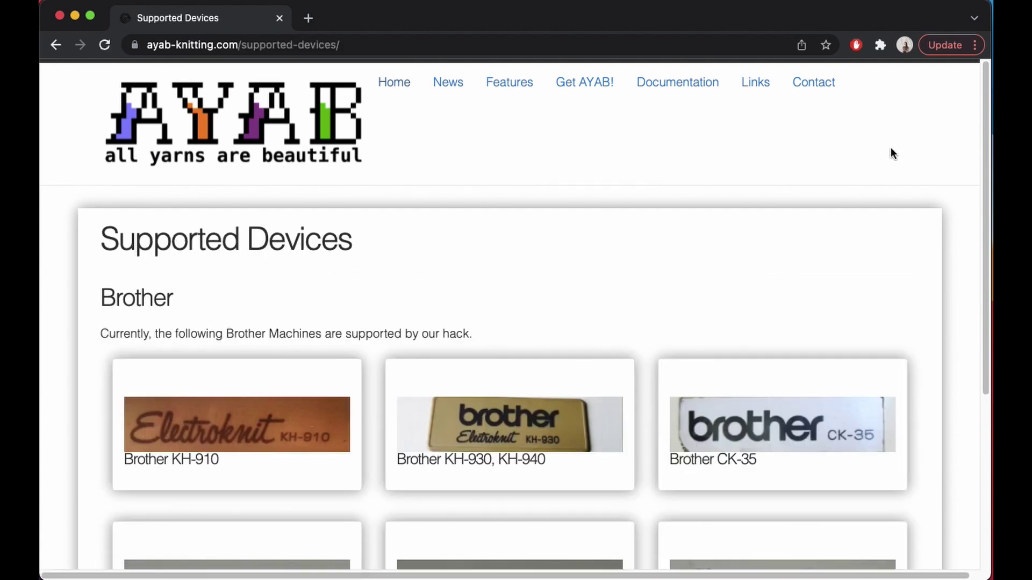
pyautogui.scroll(-5, 893, 147)
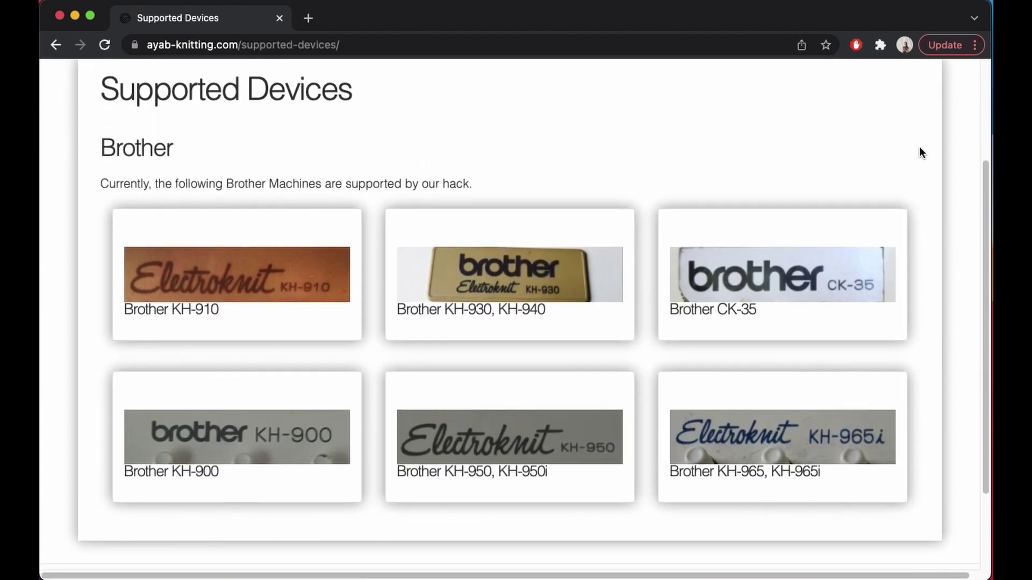
pyautogui.scroll(-3, 918, 147)
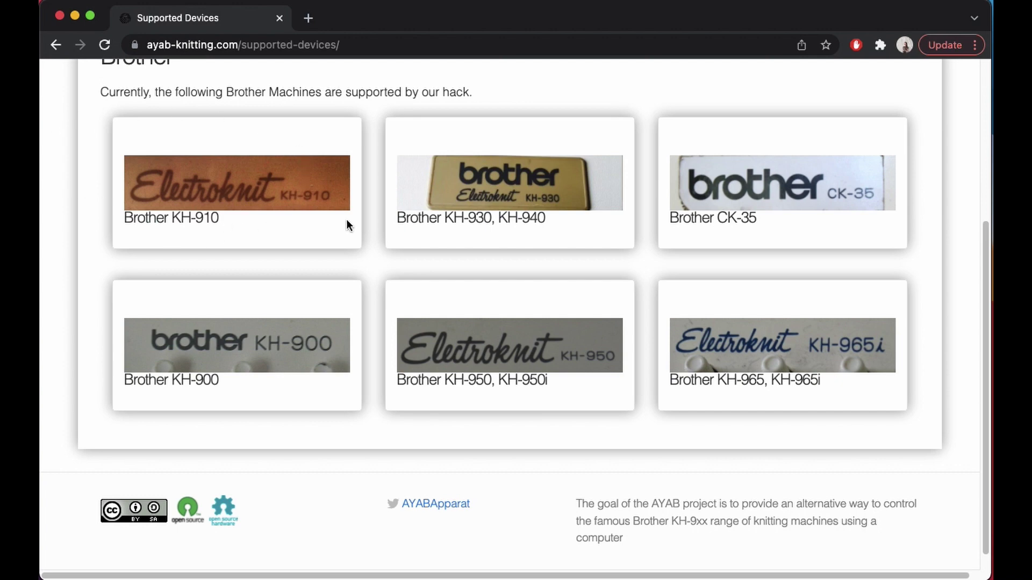
pyautogui.scroll(8, 347, 219)
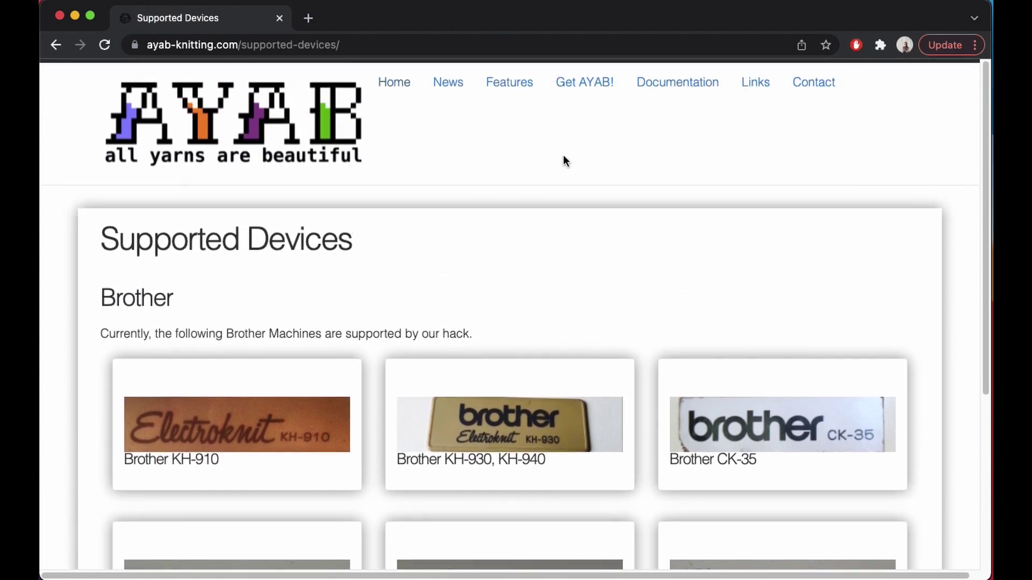
# Go to the AYAB Hardware page and scroll down to its Buy it! section
pyautogui.moveTo(585, 84)
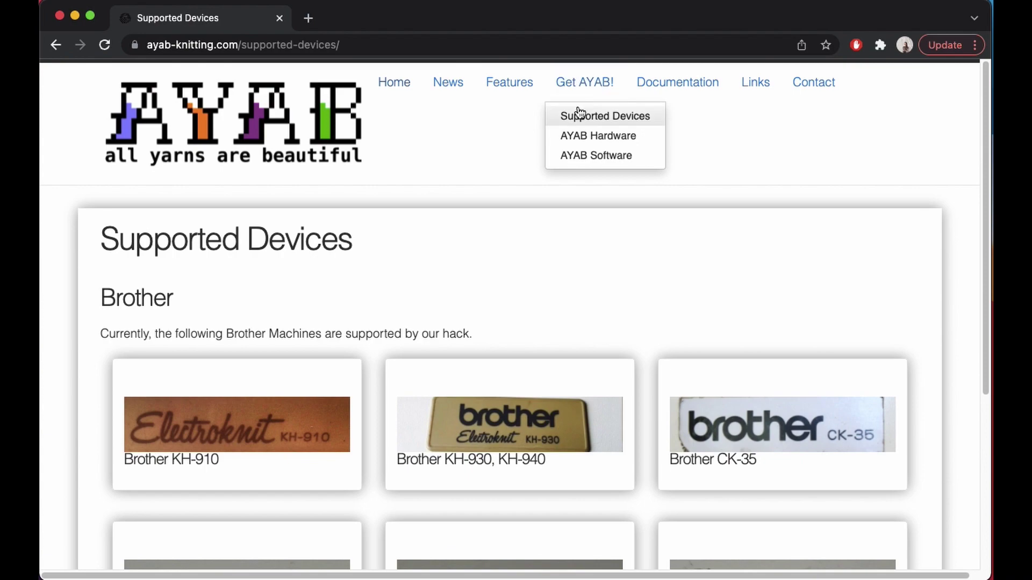
pyautogui.click(579, 137)
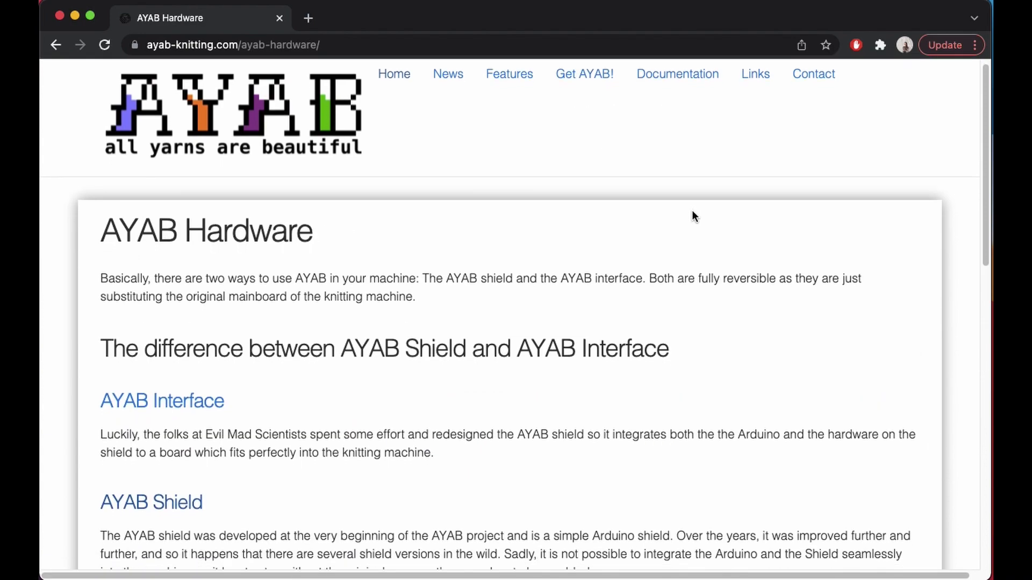
pyautogui.scroll(-4, 693, 215)
pyautogui.scroll(-6, 859, 221)
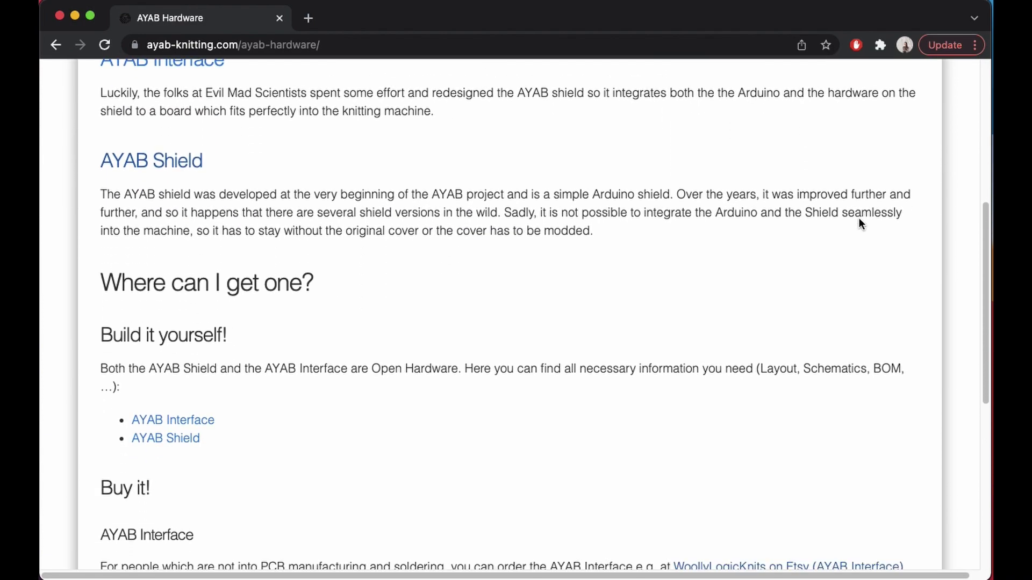
pyautogui.scroll(-3, 859, 220)
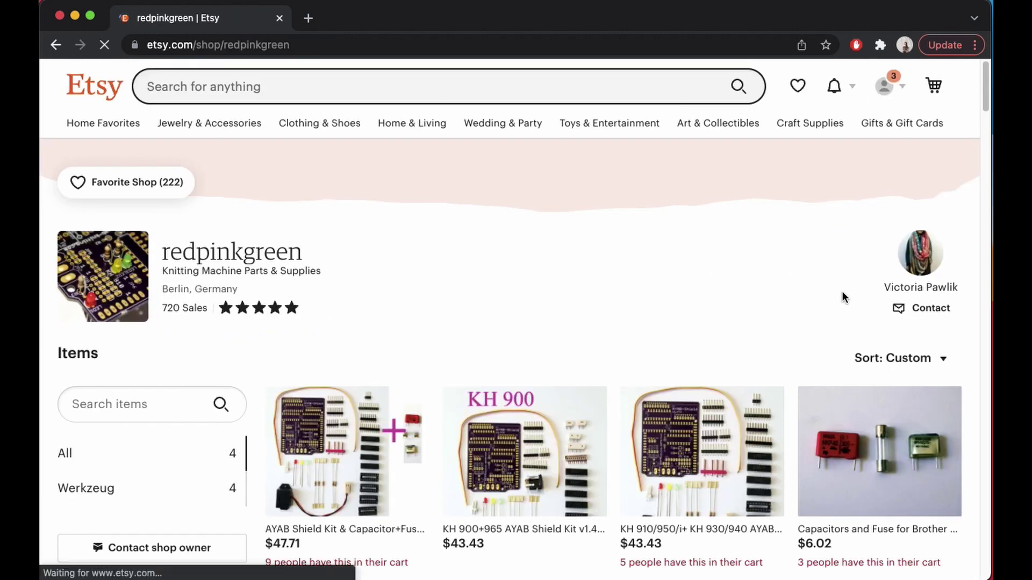
# View the redpinkgreen shop's KH 910/950/i+ KH 930/940 AYAB Shield Kit v1.4TH listing ($43.43)
pyautogui.scroll(-1, 737, 263)
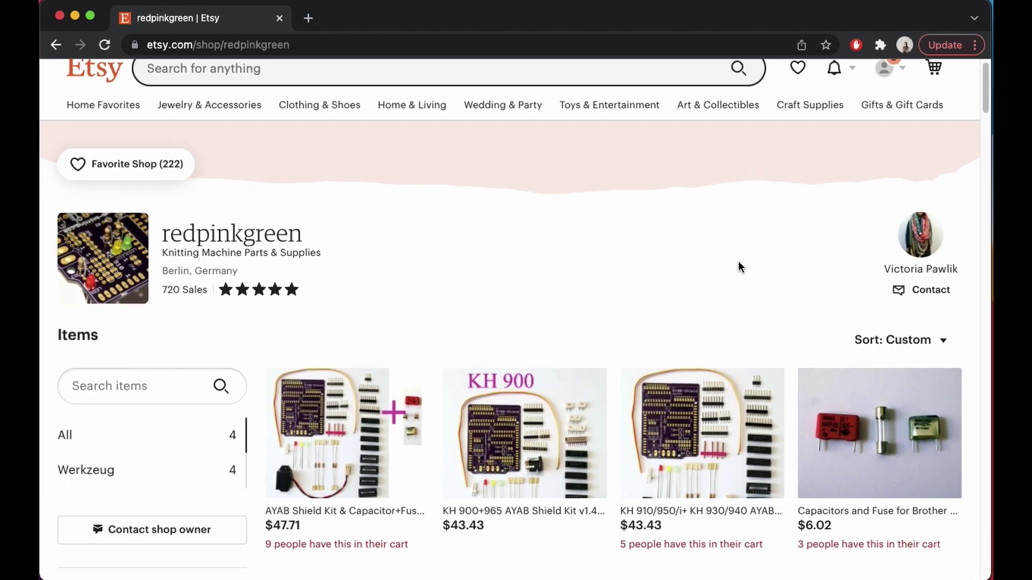
pyautogui.scroll(-1, 738, 266)
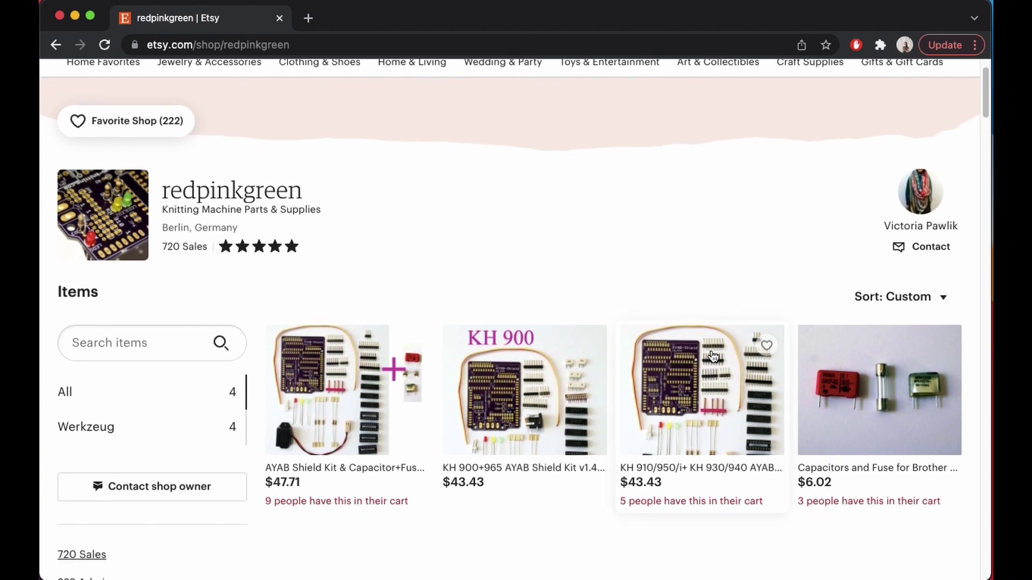
pyautogui.click(709, 428)
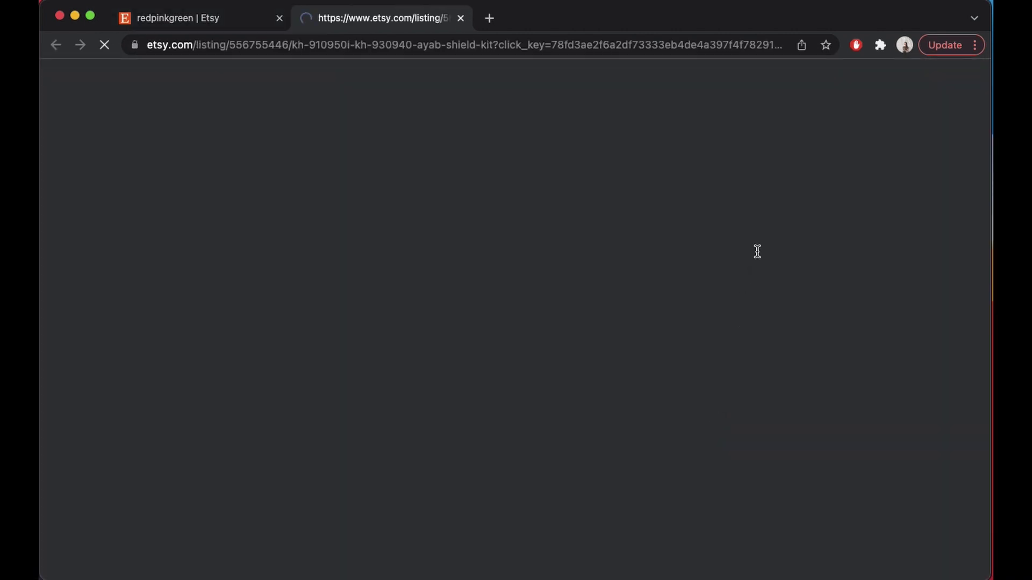
pyautogui.scroll(-3, 747, 222)
pyautogui.scroll(1, 747, 222)
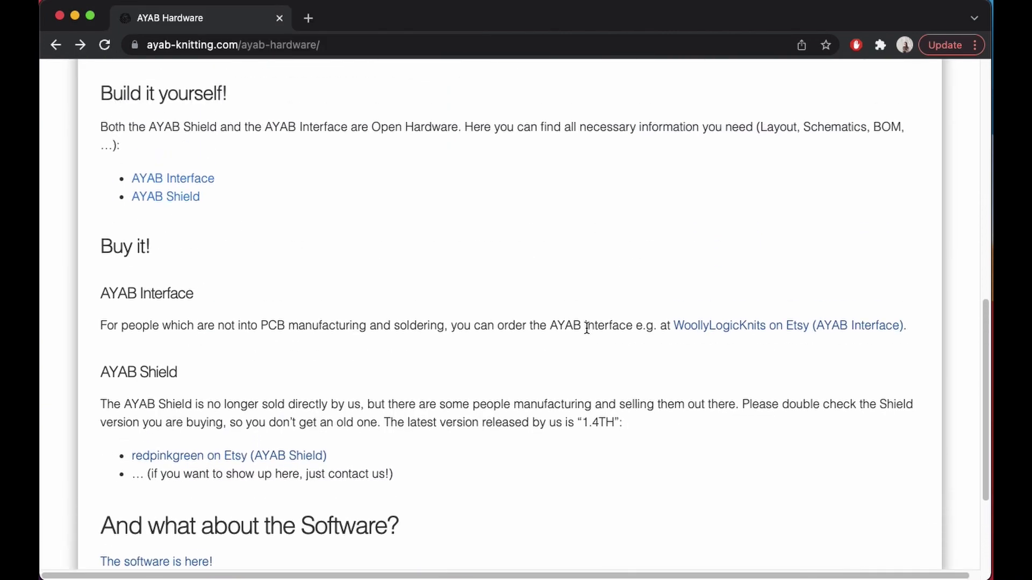
pyautogui.scroll(10, 585, 325)
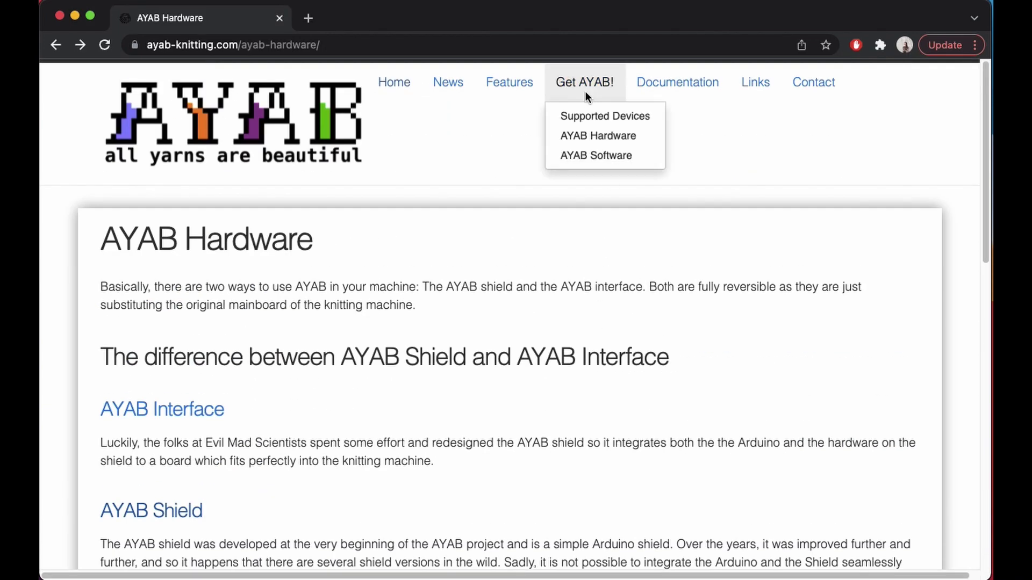
# Go to Get AYAB! > AYAB Software and follow its AYAB Manual link
pyautogui.moveTo(584, 83)
pyautogui.click(598, 155)
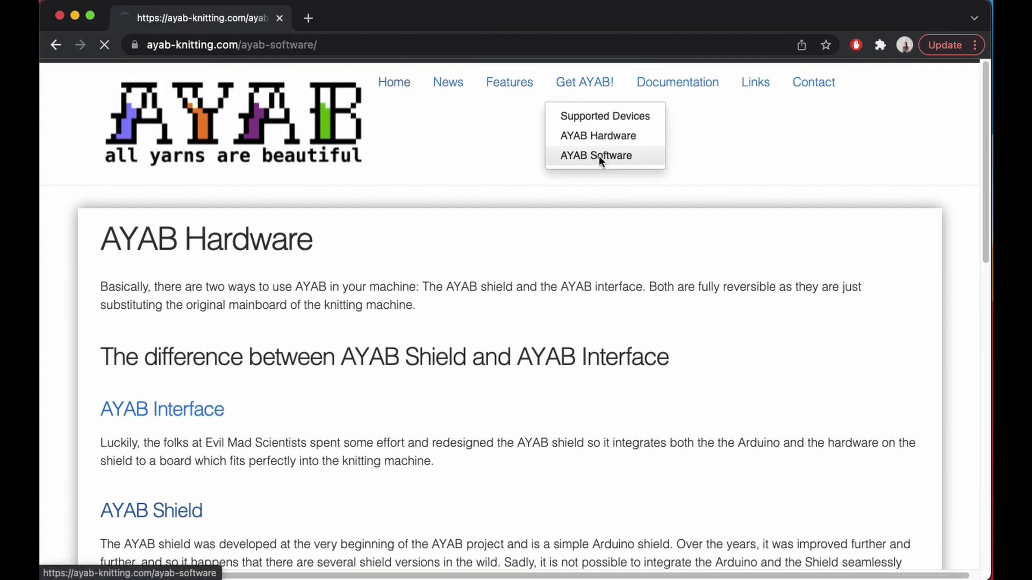
pyautogui.scroll(-5, 774, 245)
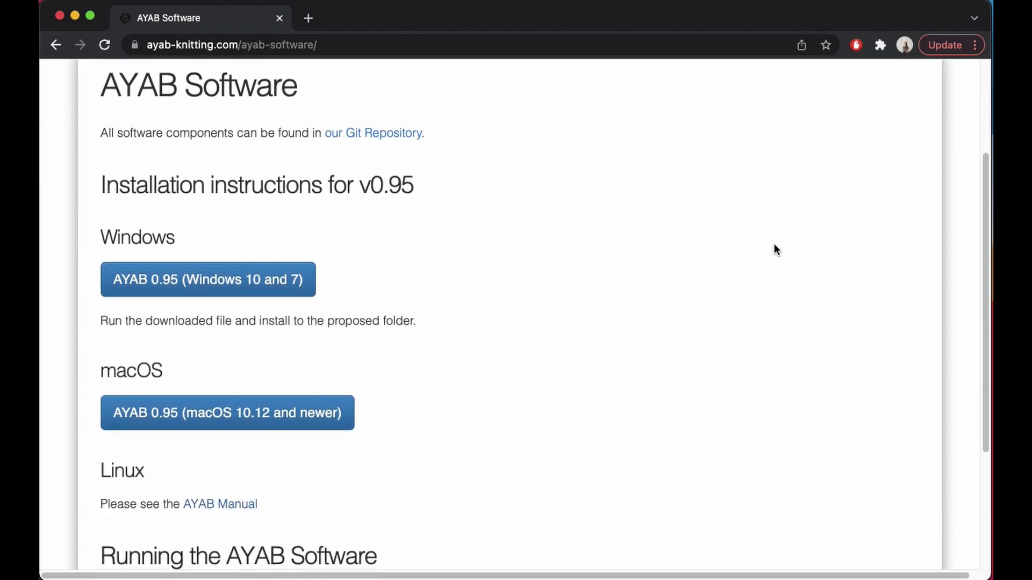
pyautogui.scroll(-3, 774, 249)
pyautogui.click(208, 401)
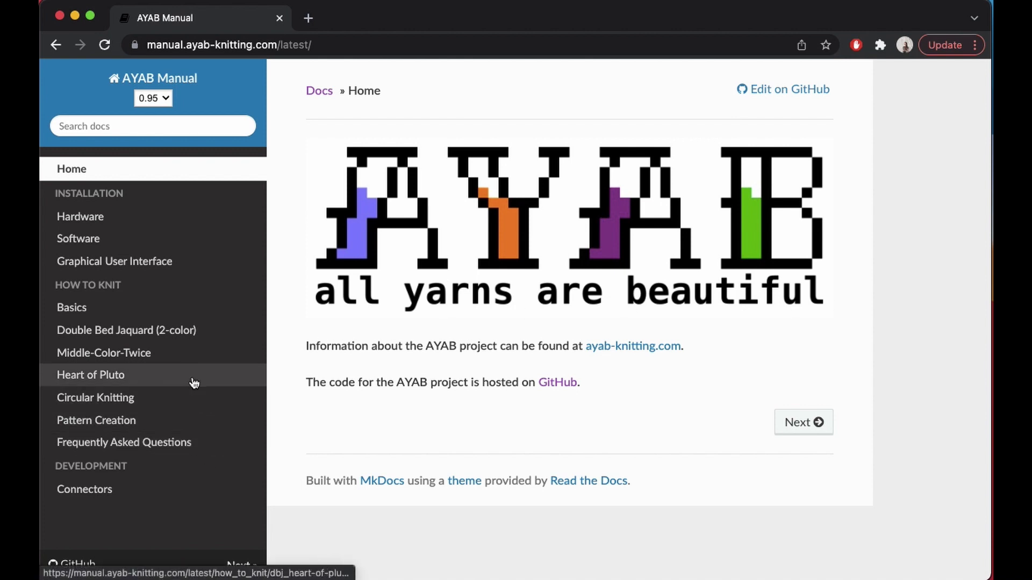
# Read the manual's Basics page, then the Pattern Creation guide on GIMP patterns
pyautogui.click(184, 314)
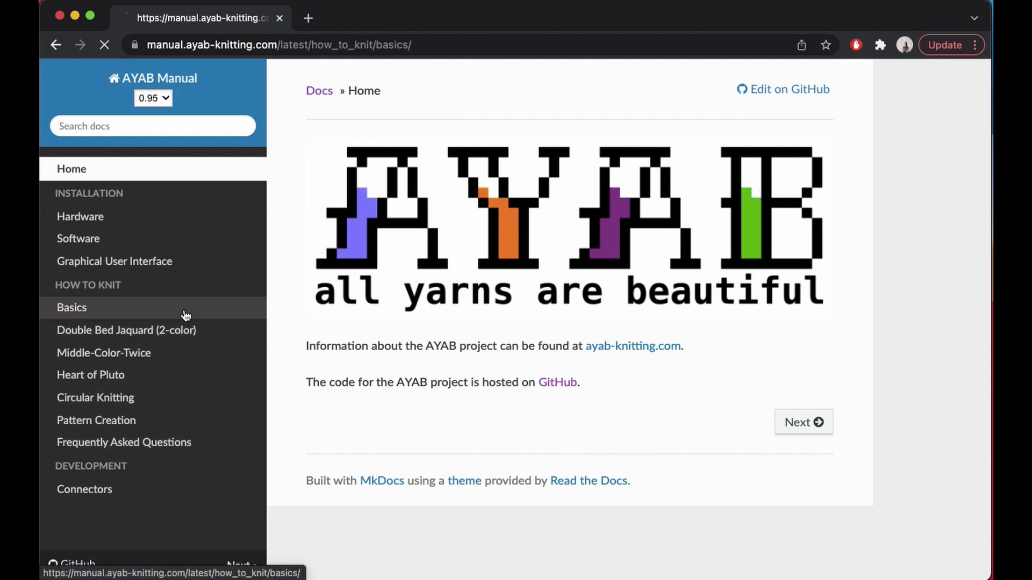
pyautogui.scroll(-7, 739, 384)
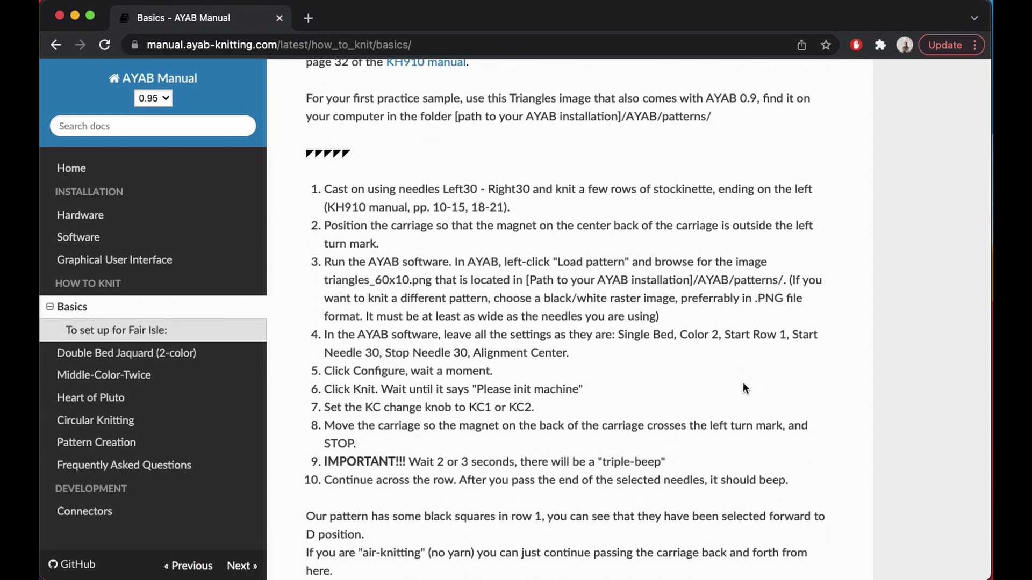
pyautogui.scroll(-3, 779, 382)
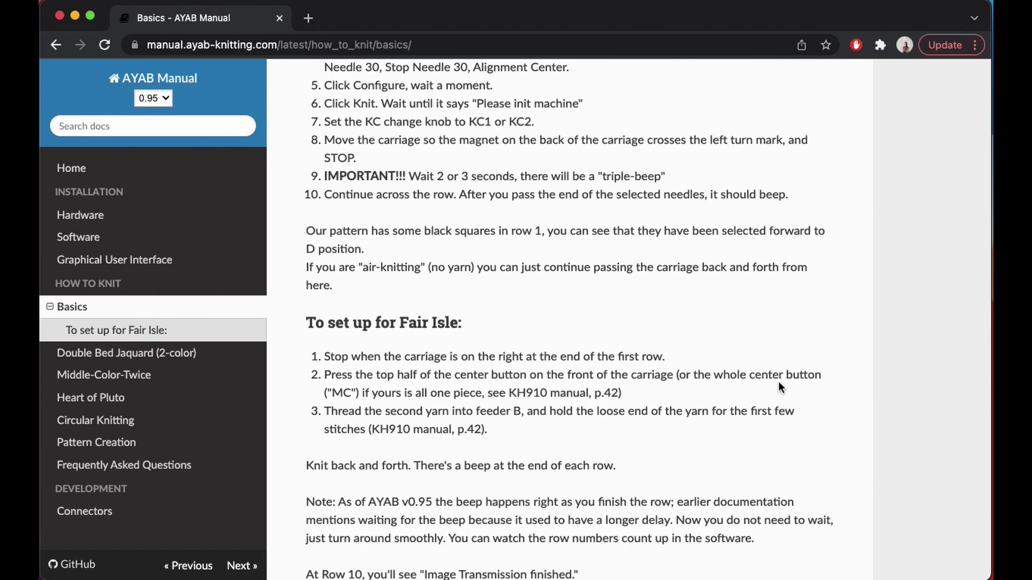
pyautogui.scroll(-3, 778, 381)
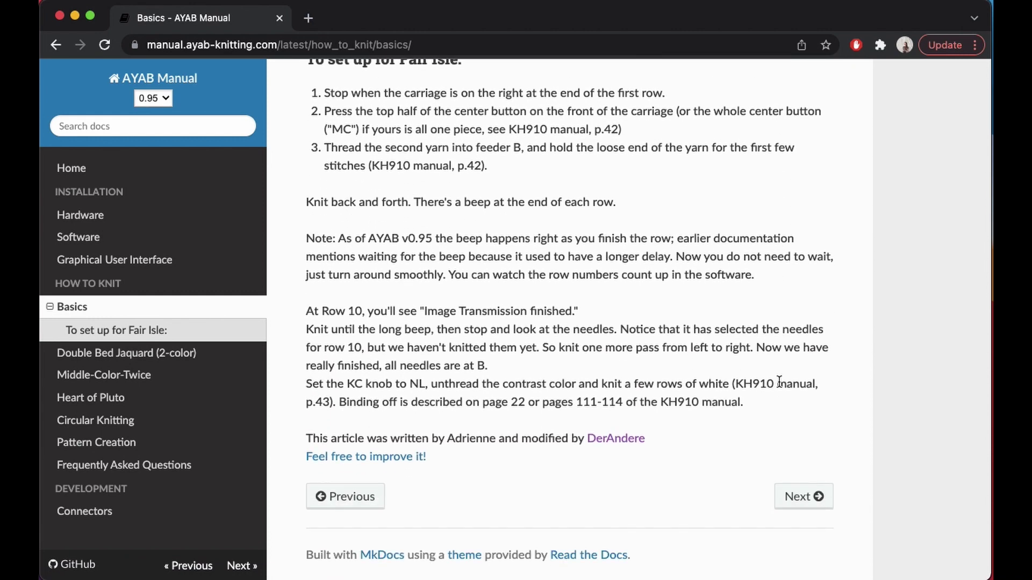
pyautogui.click(127, 438)
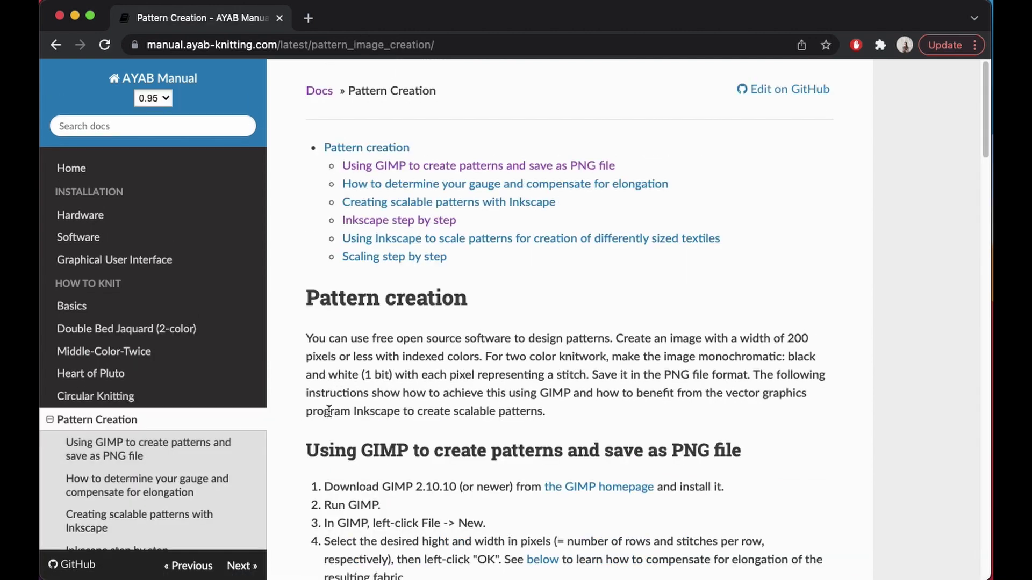
pyautogui.scroll(-3, 758, 334)
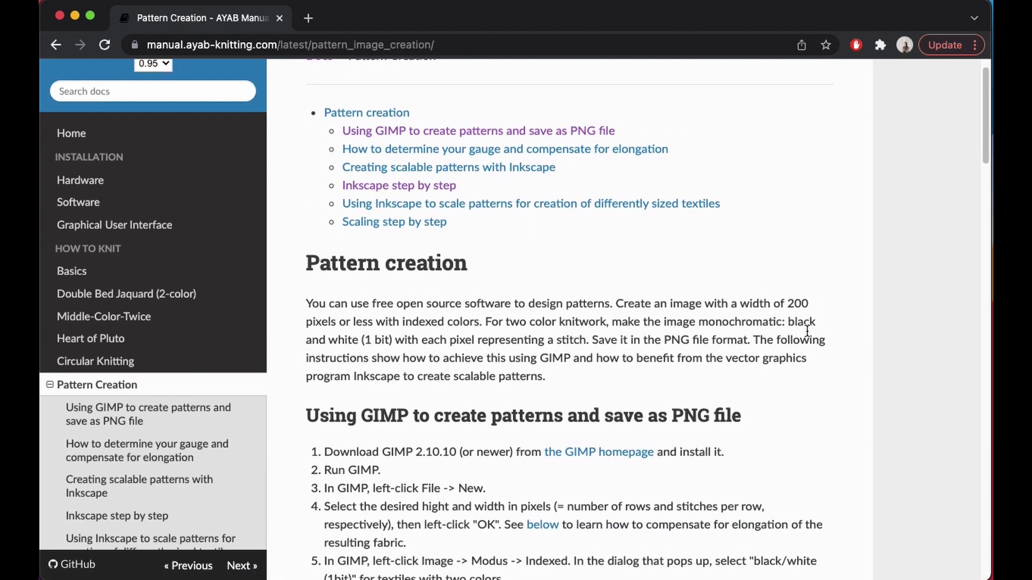
pyautogui.scroll(-4, 806, 337)
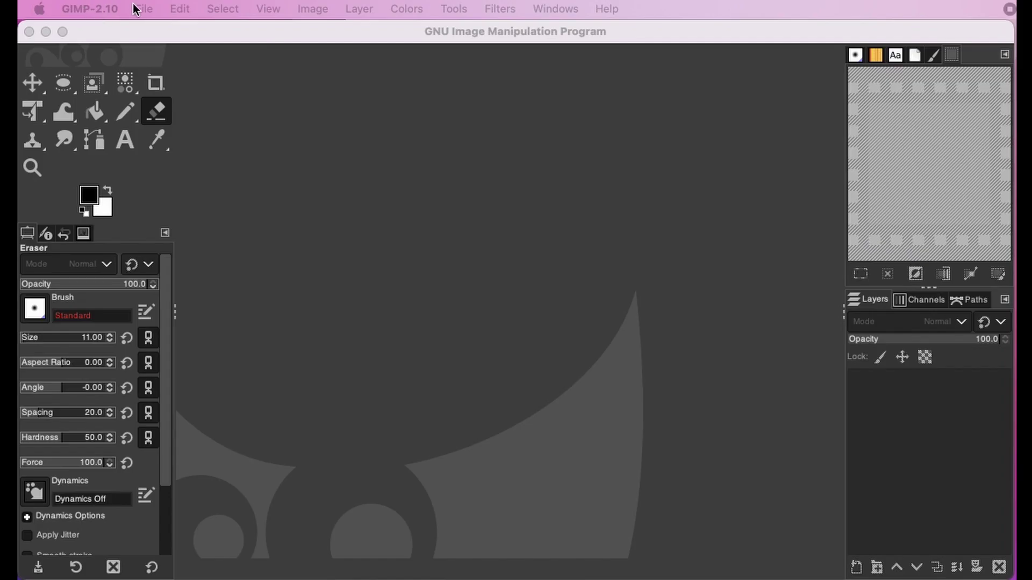
# Create a new blank image 26 pixels wide and 13 pixels high
pyautogui.click(142, 10)
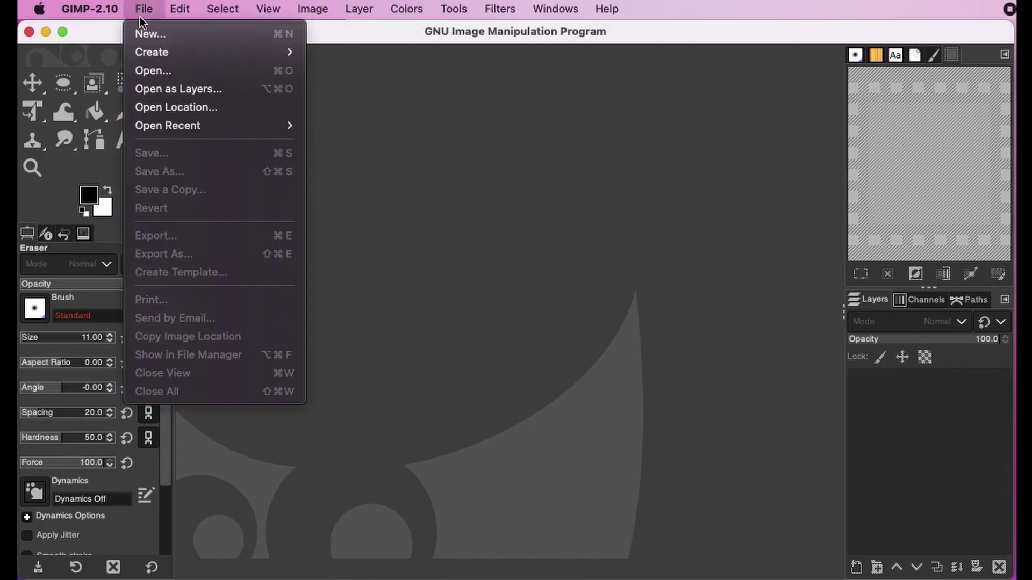
pyautogui.click(141, 34)
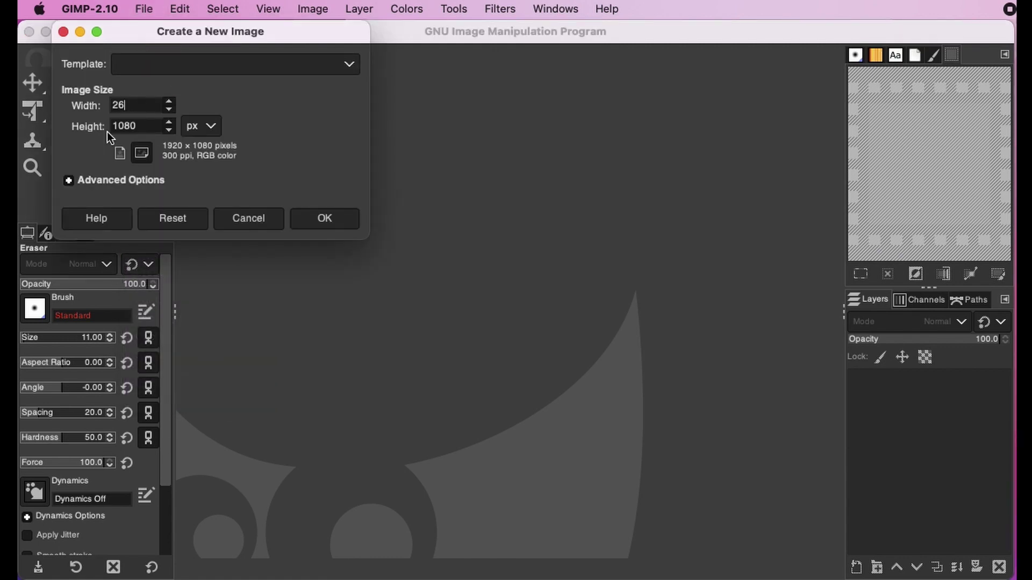
pyautogui.click(128, 126)
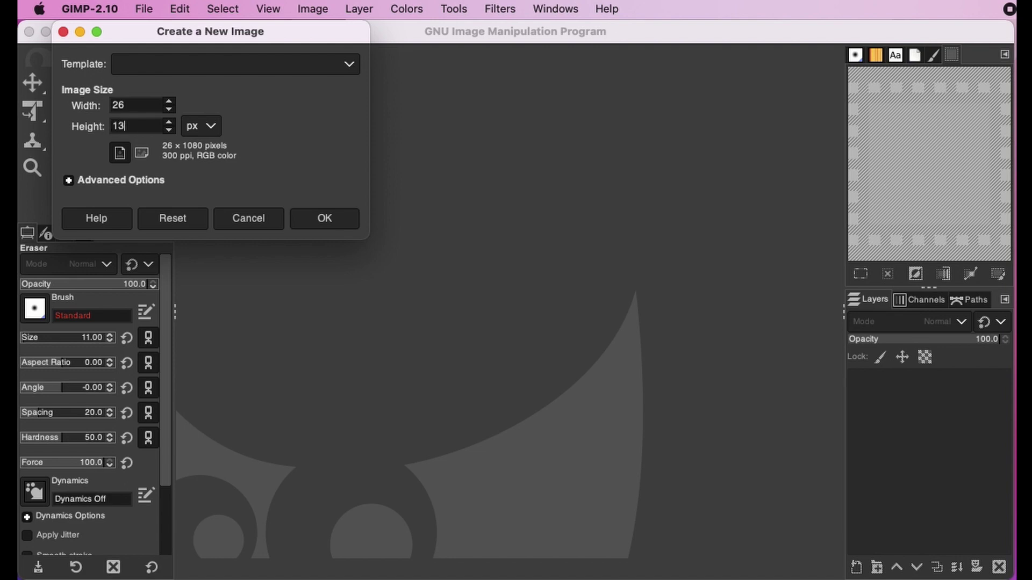
pyautogui.click(325, 219)
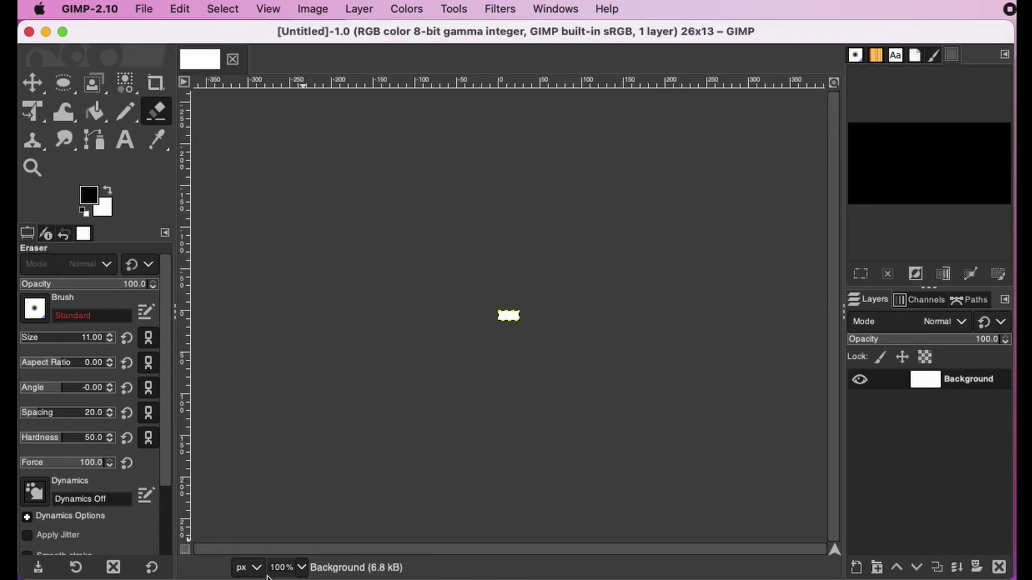
# Zoom the tiny canvas in to 1600%
pyautogui.press('4')
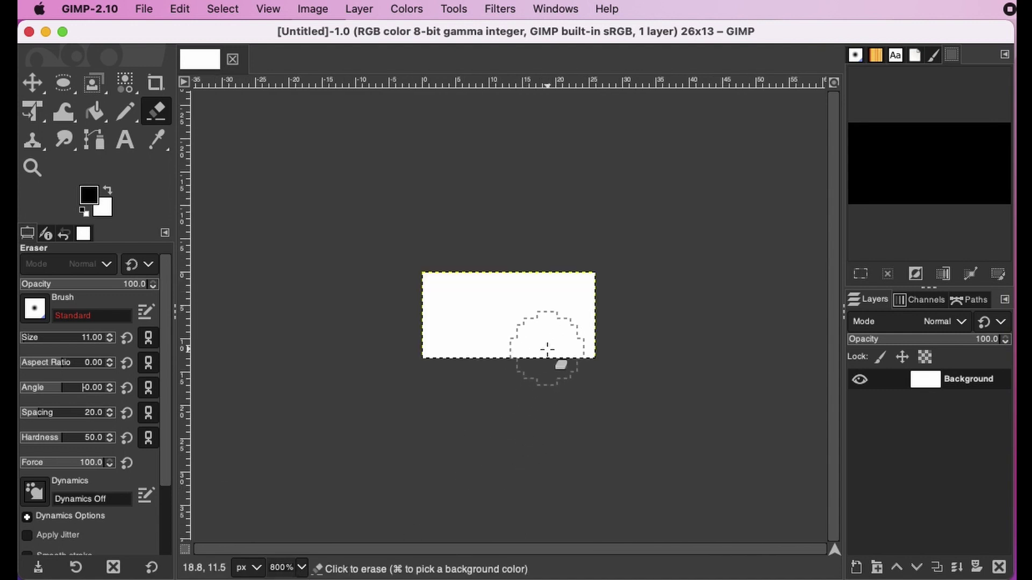
pyautogui.click(268, 8)
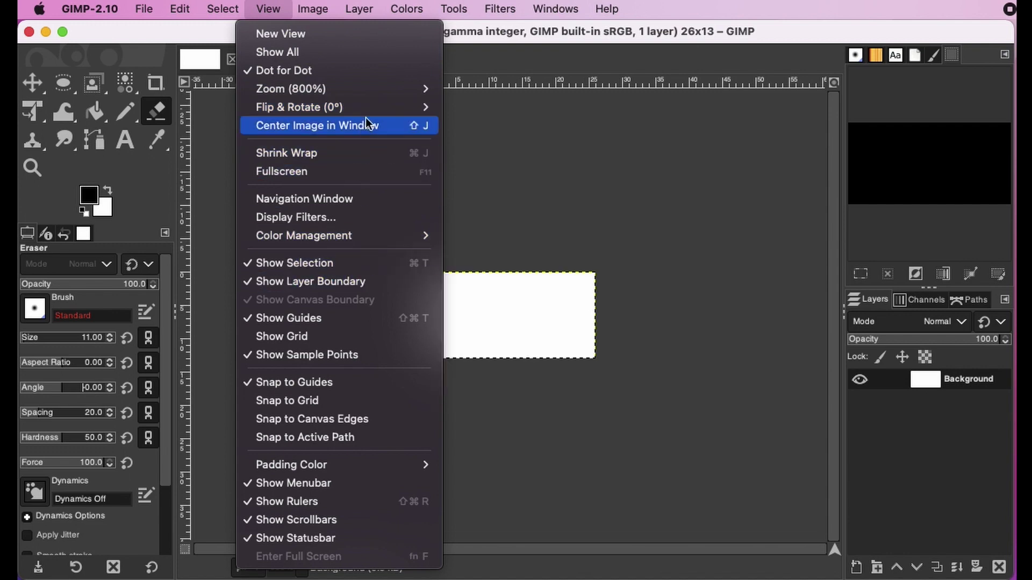
pyautogui.moveTo(376, 92)
pyautogui.click(533, 210)
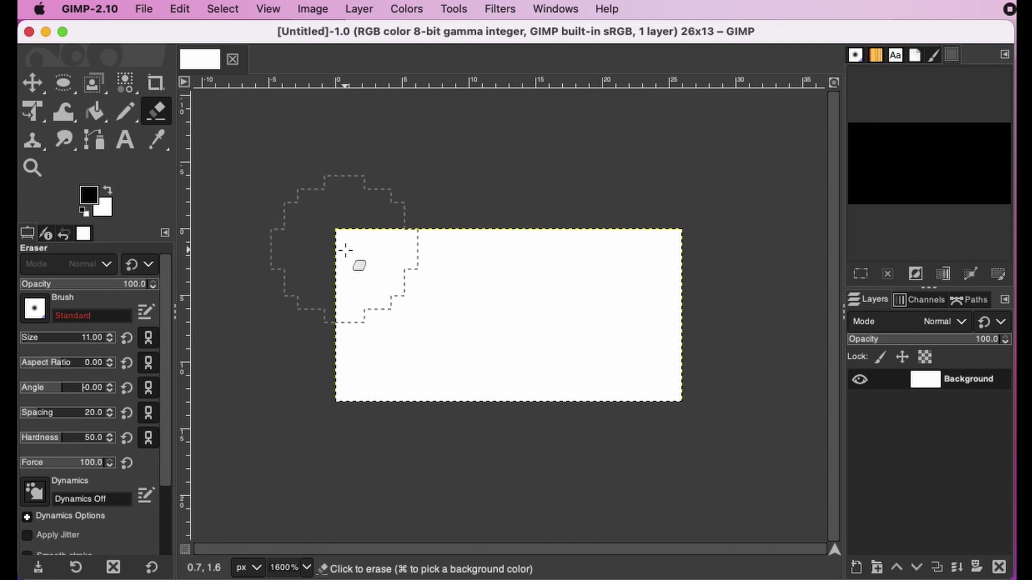
# Turn on Show Grid and Snap to Grid, and select the Pencil tool
pyautogui.click(258, 8)
pyautogui.click(304, 337)
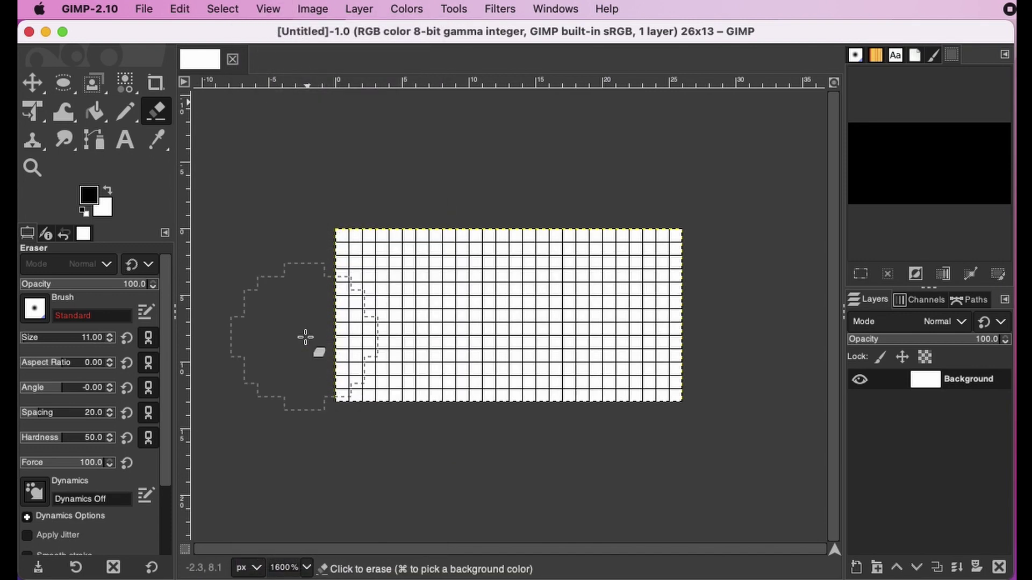
pyautogui.click(265, 10)
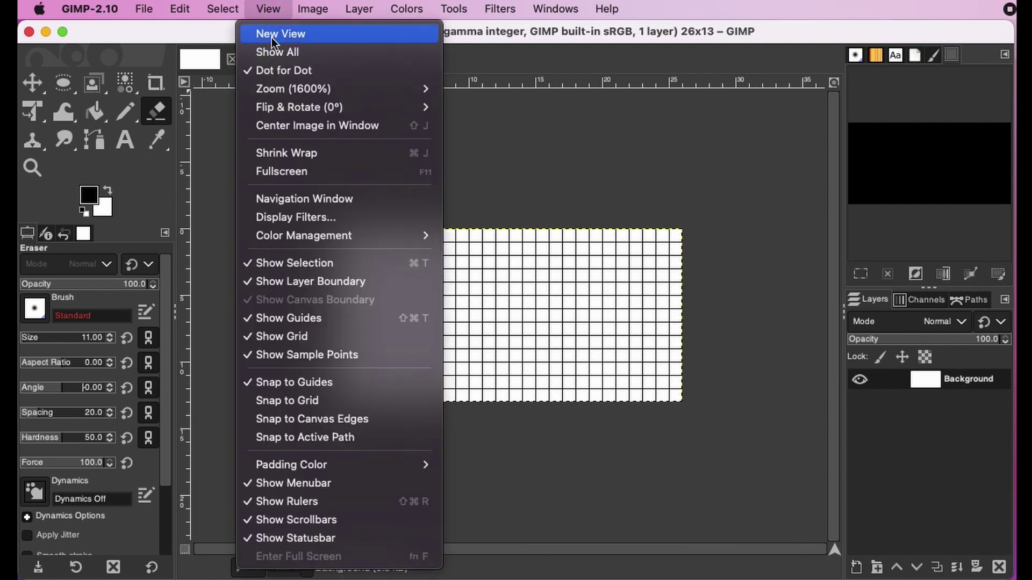
pyautogui.click(322, 401)
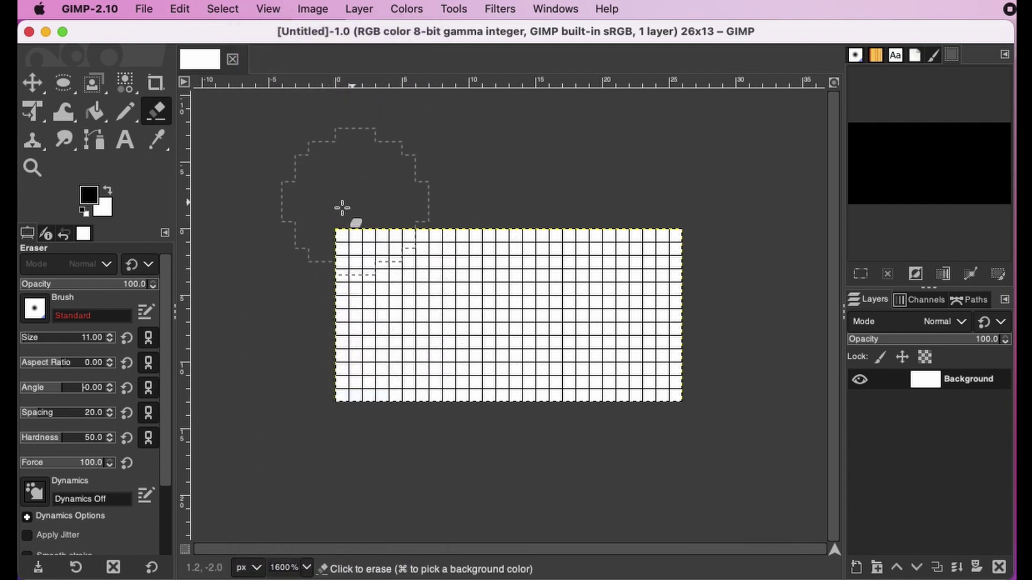
pyautogui.click(126, 112)
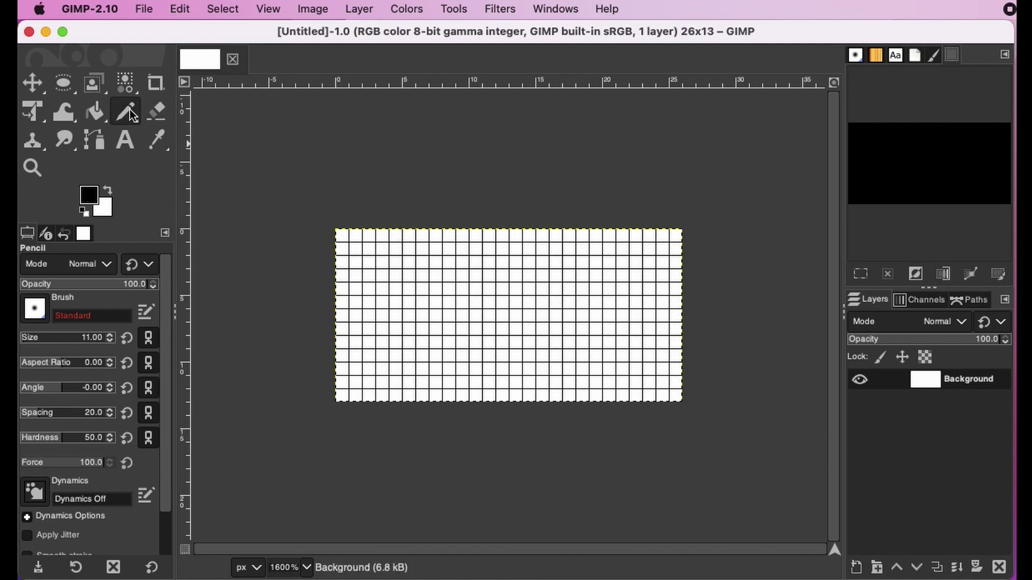
# Give the Pencil a brush size of 1.00 with hardness 100
pyautogui.click(91, 337)
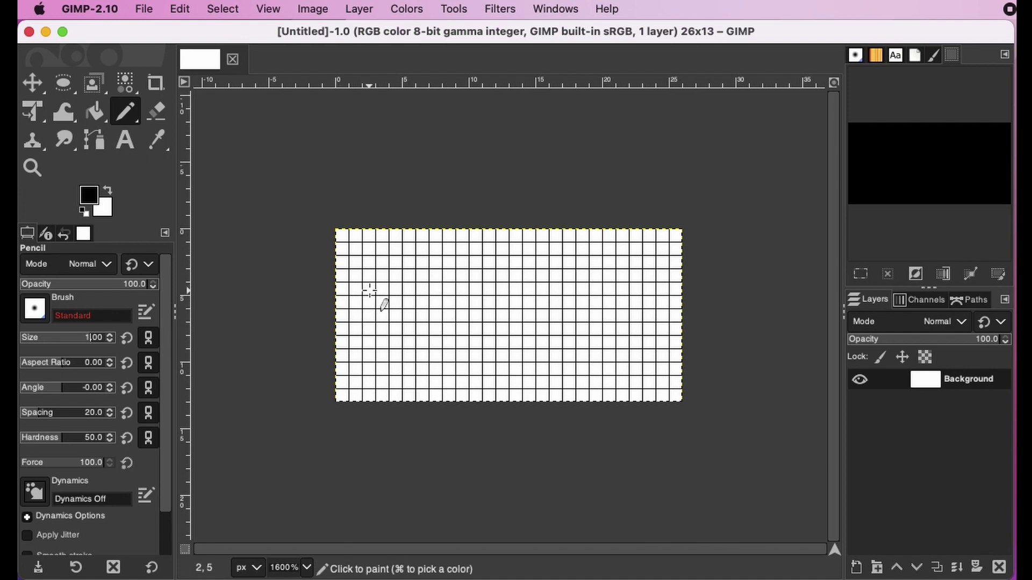
pyautogui.press('Return')
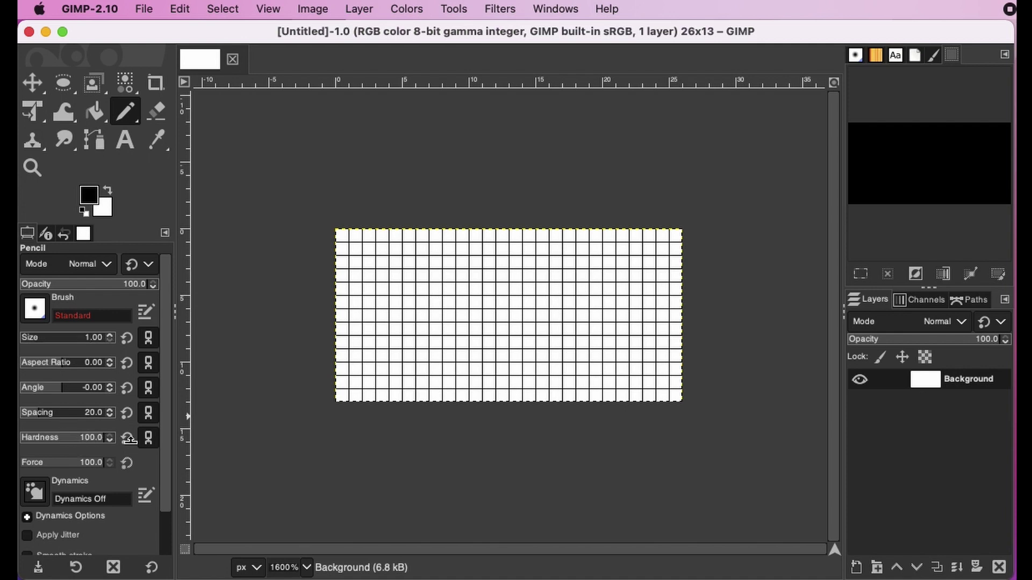
# Switch the image mode to Indexed with the black and white (1-bit) palette
pyautogui.click(413, 9)
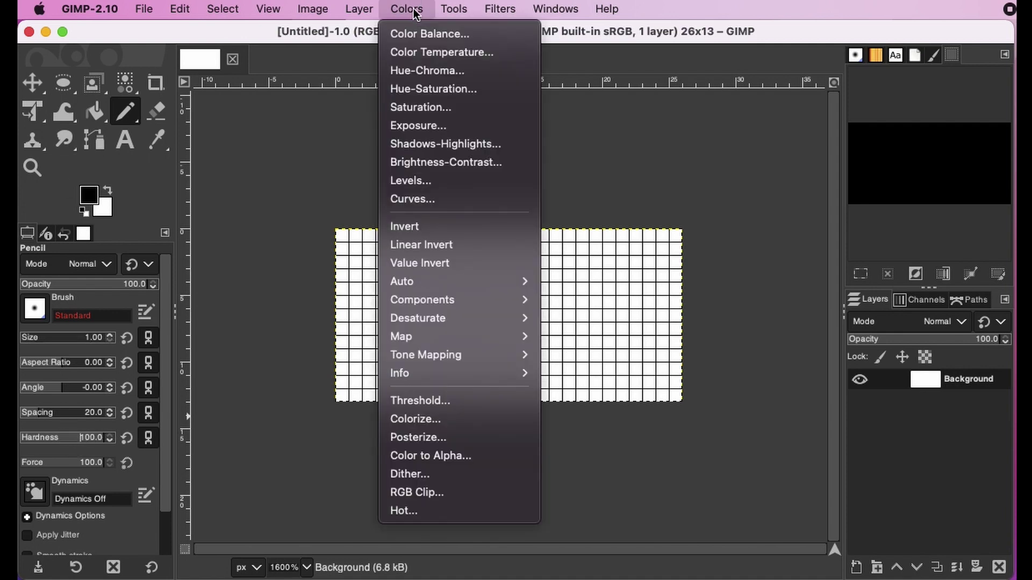
pyautogui.moveTo(312, 9)
pyautogui.moveTo(314, 52)
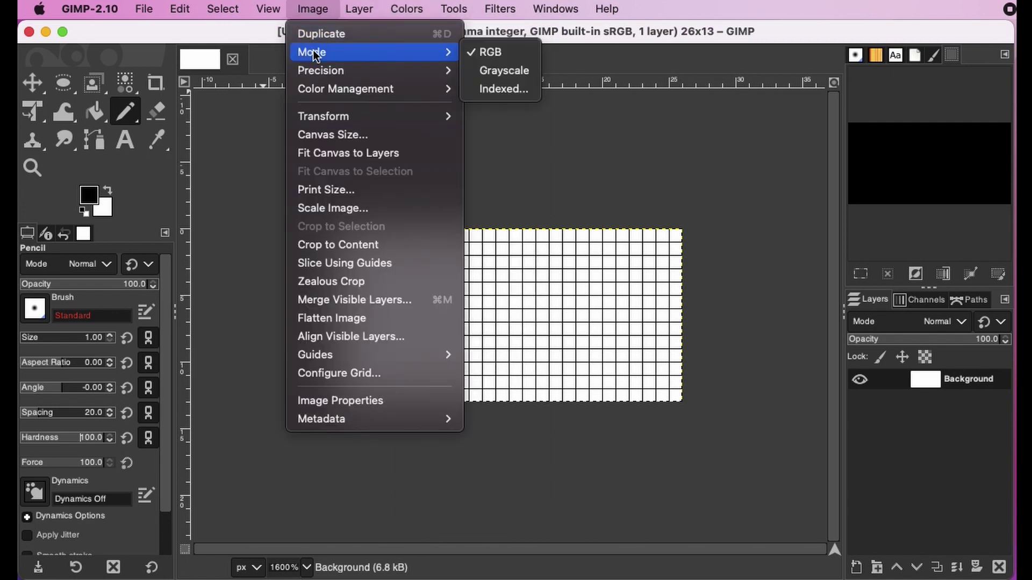
pyautogui.click(492, 89)
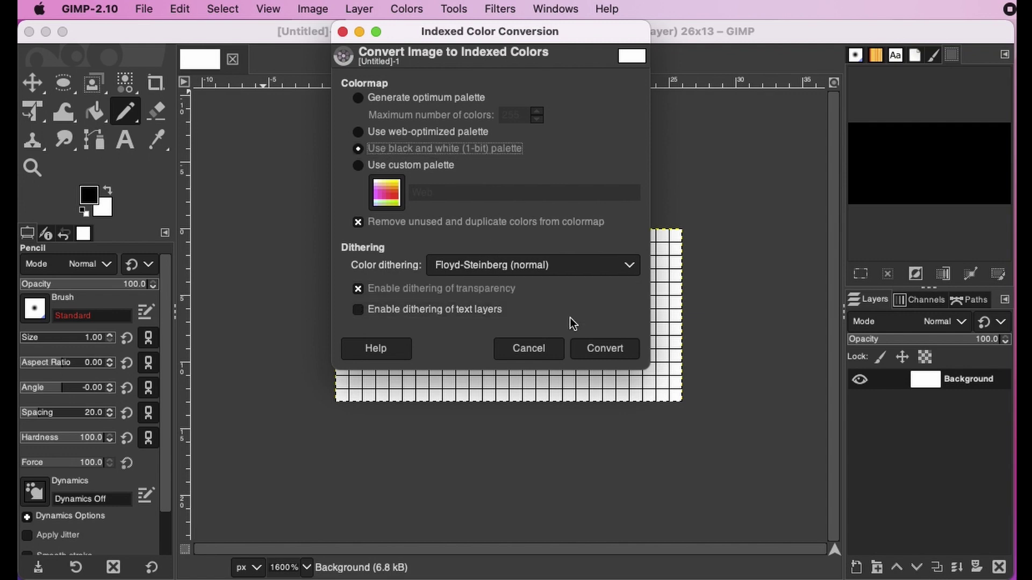
pyautogui.click(593, 348)
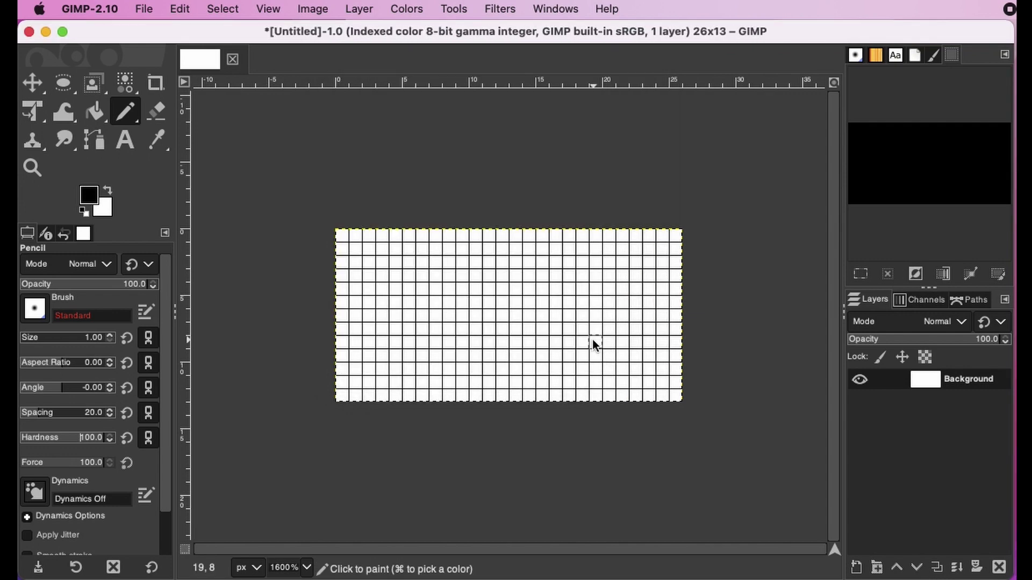
# Paint the black two-pixel columns along the top rows of the grid
pyautogui.click(355, 245)
pyautogui.click(382, 248)
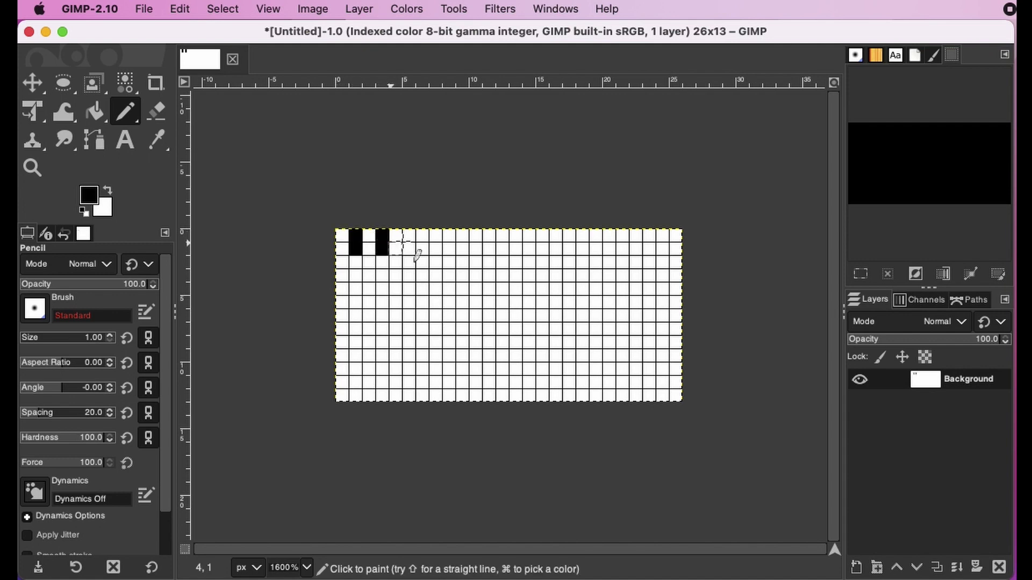
pyautogui.click(409, 248)
pyautogui.click(435, 242)
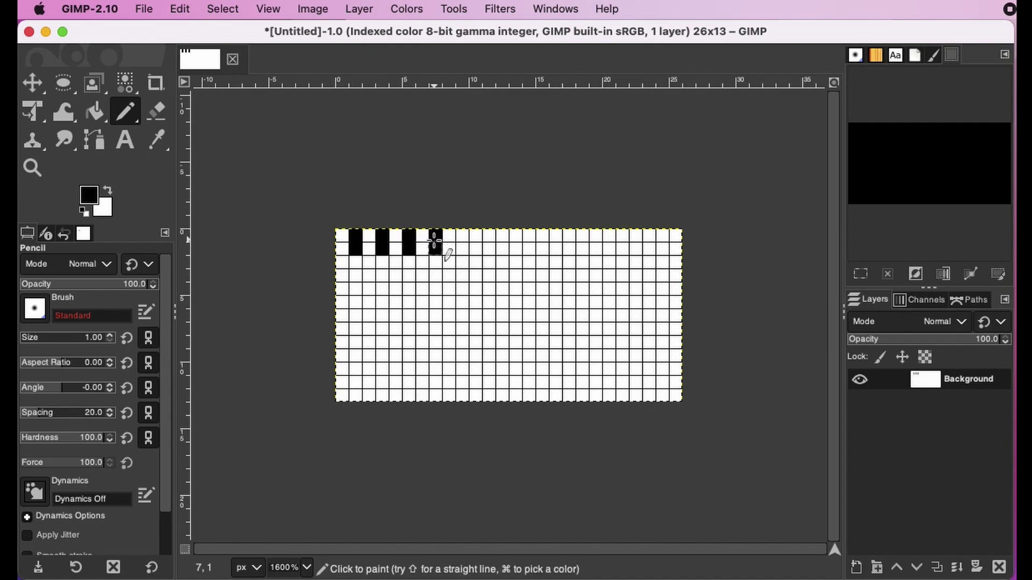
pyautogui.click(488, 242)
pyautogui.click(543, 242)
pyautogui.click(595, 242)
pyautogui.click(675, 242)
# Paint the black blocks across rows 2 to 5
pyautogui.click(342, 269)
pyautogui.click(449, 268)
pyautogui.click(489, 269)
pyautogui.click(543, 269)
pyautogui.click(583, 269)
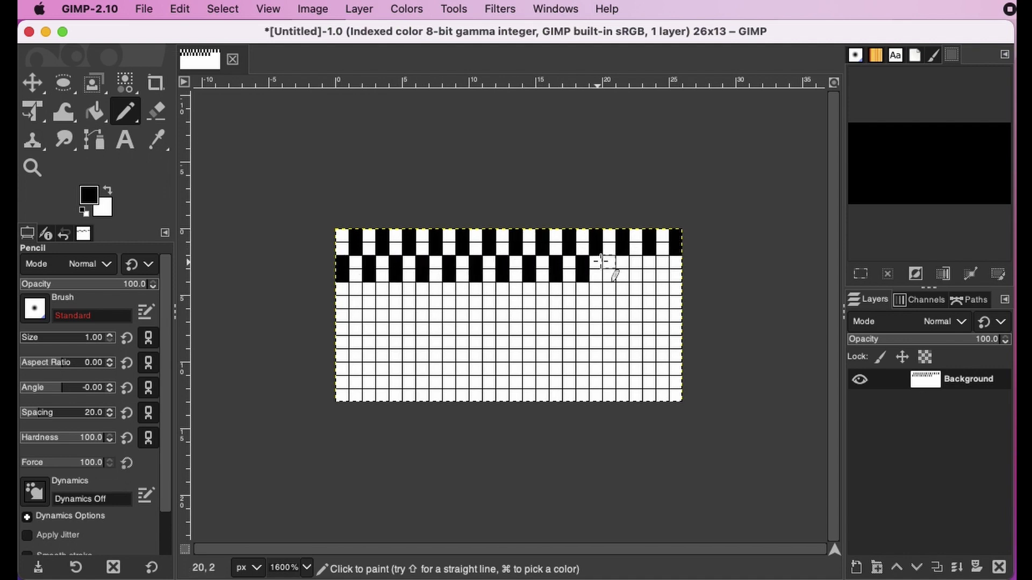
pyautogui.click(637, 269)
pyautogui.click(369, 296)
pyautogui.click(427, 301)
pyautogui.click(484, 301)
pyautogui.click(638, 299)
# Paint the 2×2 black blocks across rows 6 to 9
pyautogui.click(645, 296)
pyautogui.click(388, 323)
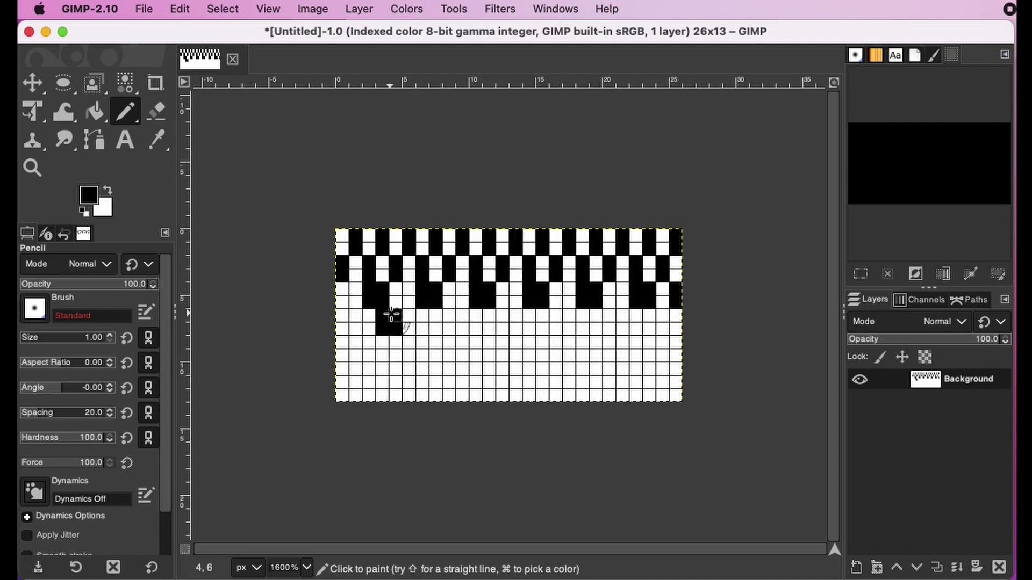
pyautogui.click(455, 322)
pyautogui.click(523, 322)
pyautogui.click(589, 322)
pyautogui.click(656, 322)
pyautogui.click(342, 323)
pyautogui.click(402, 349)
pyautogui.click(483, 349)
pyautogui.click(562, 350)
pyautogui.click(630, 349)
pyautogui.hotkey('shift', 'e')
pyautogui.press('n')
# Paint the 2×2 black blocks in rows 10–12 and small cells at lower left
pyautogui.click(375, 375)
pyautogui.click(442, 388)
pyautogui.click(496, 375)
pyautogui.click(550, 388)
pyautogui.click(604, 376)
pyautogui.click(657, 389)
pyautogui.click(529, 362)
pyautogui.click(422, 368)
pyautogui.click(395, 395)
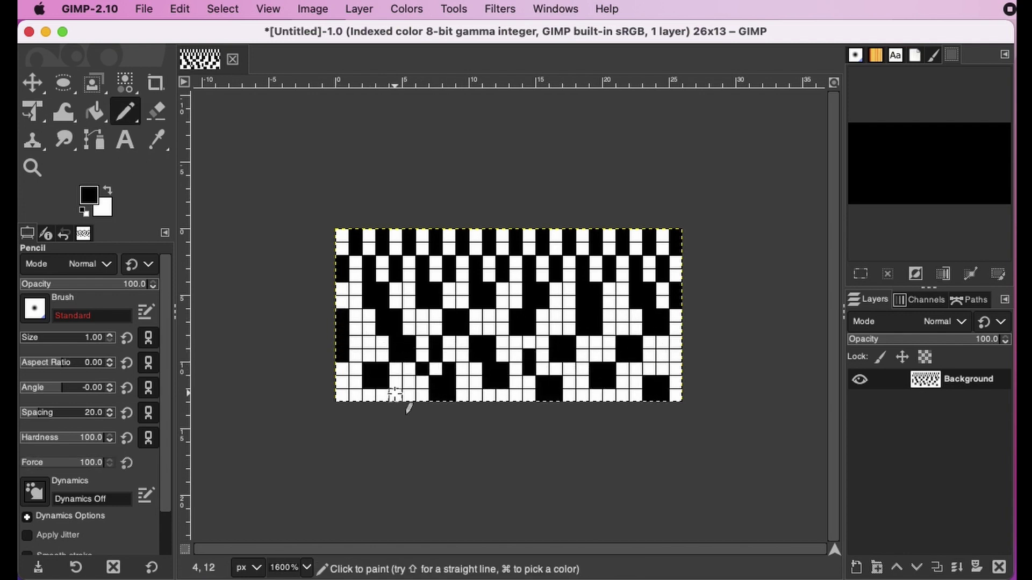
pyautogui.hotkey('shift', 'e')
pyautogui.press('n')
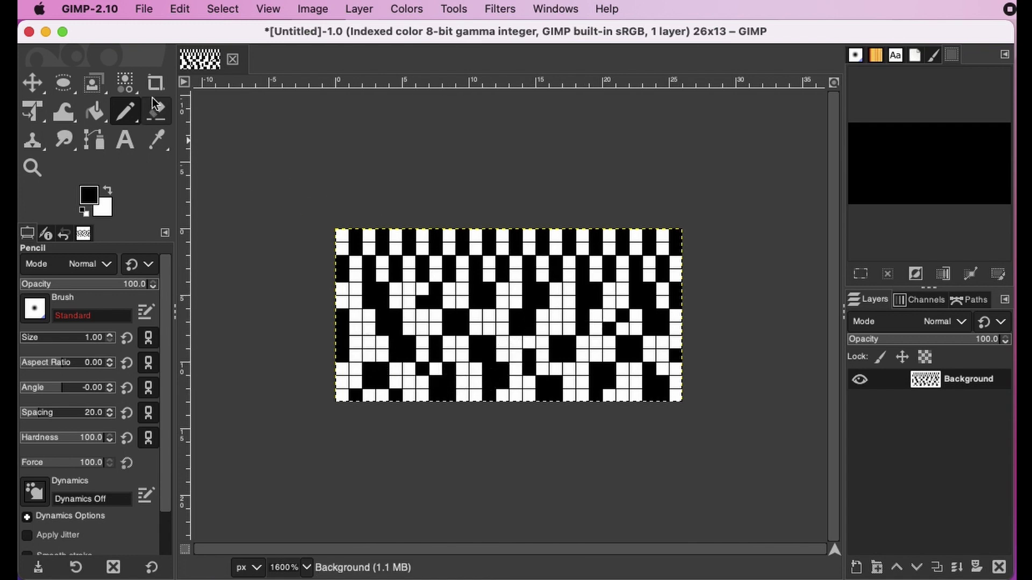
# Erase the stray black cells near column 3, rows 6–7, switching between Eraser and Pencil
pyautogui.click(159, 113)
pyautogui.moveTo(388, 314); pyautogui.dragTo(376, 328)
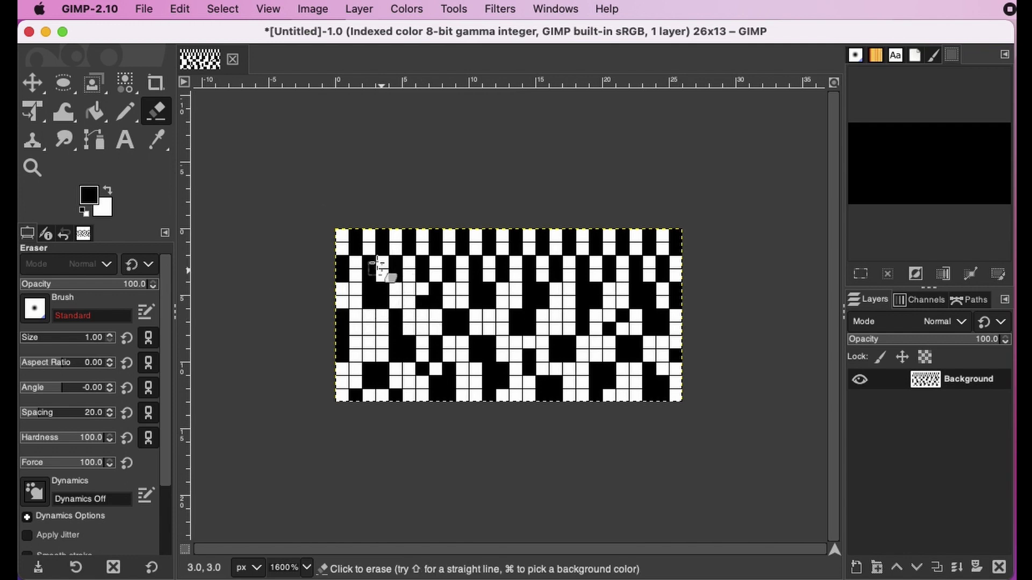
pyautogui.press('n')
pyautogui.hotkey('shift', 'e')
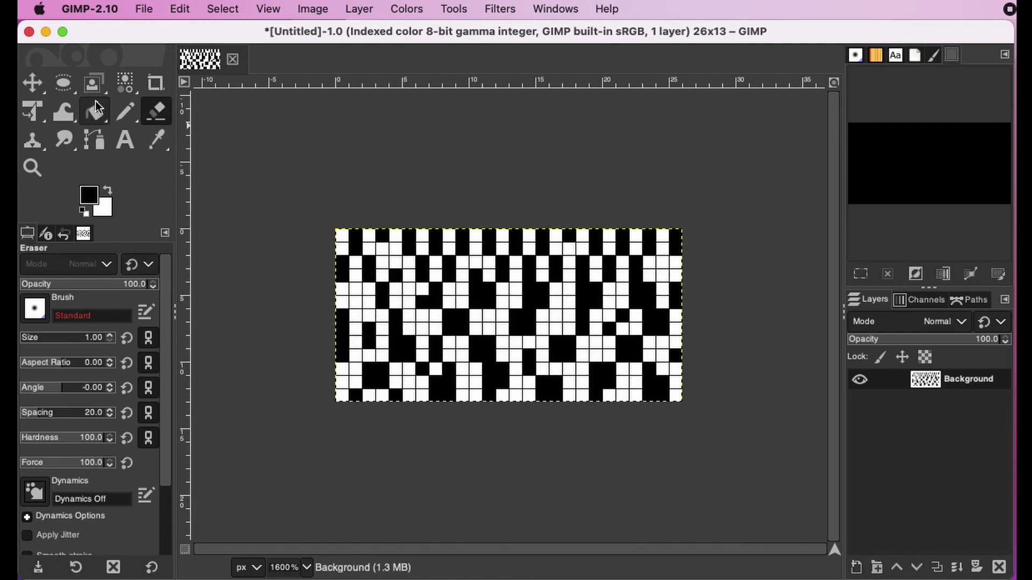
pyautogui.click(124, 112)
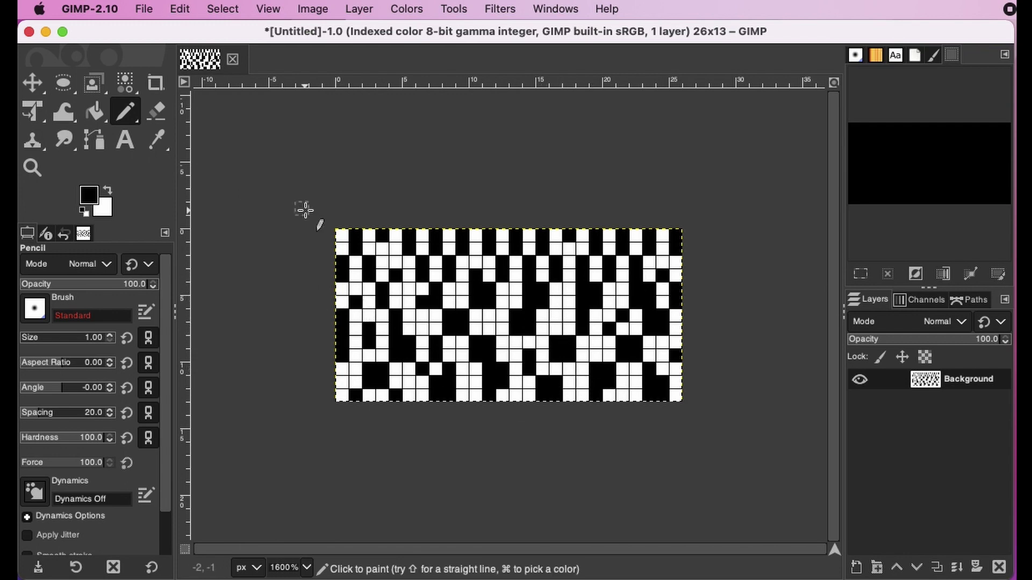
pyautogui.hotkey('shift', 'e')
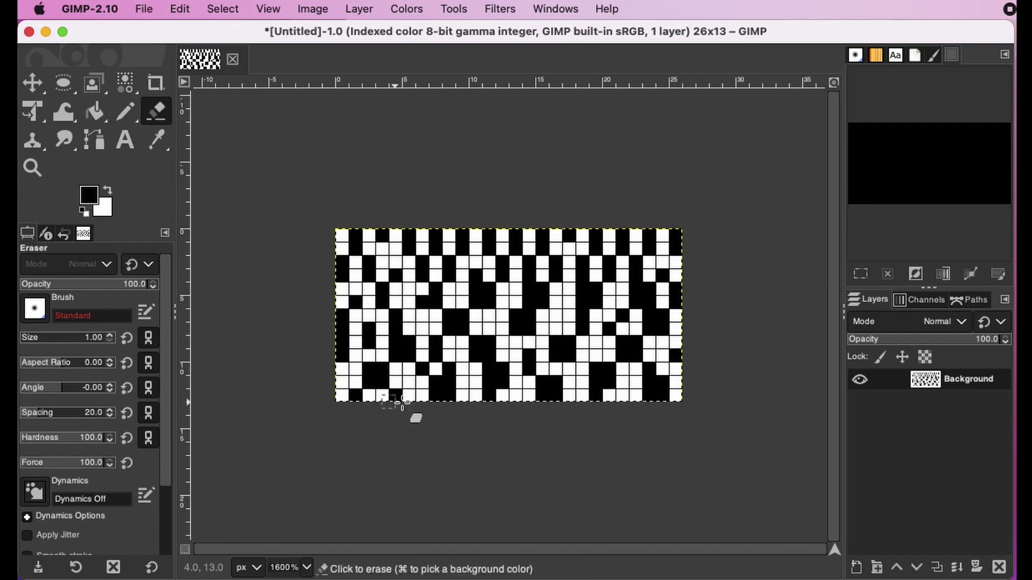
pyautogui.click(125, 112)
pyautogui.click(157, 111)
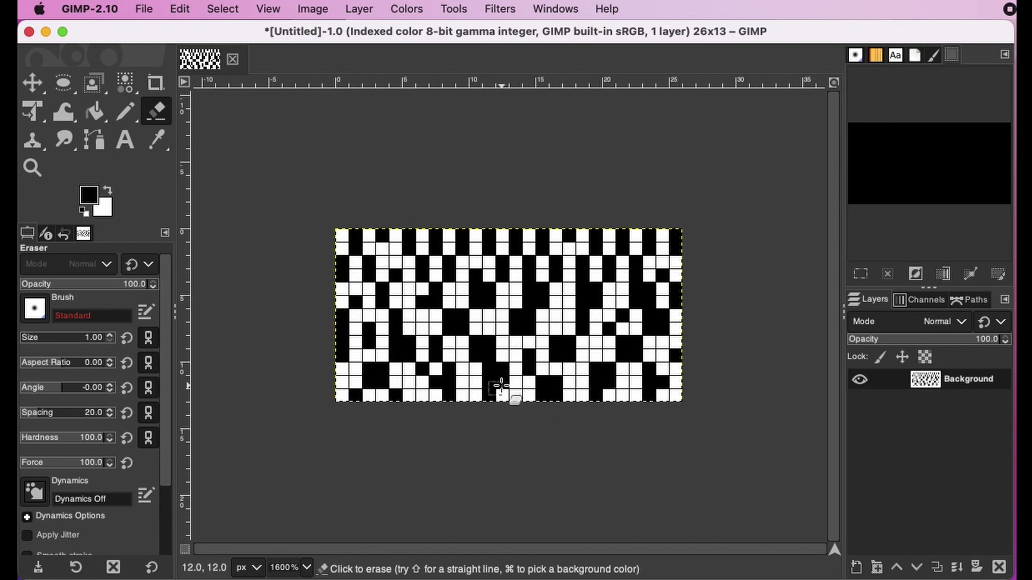
pyautogui.press('n')
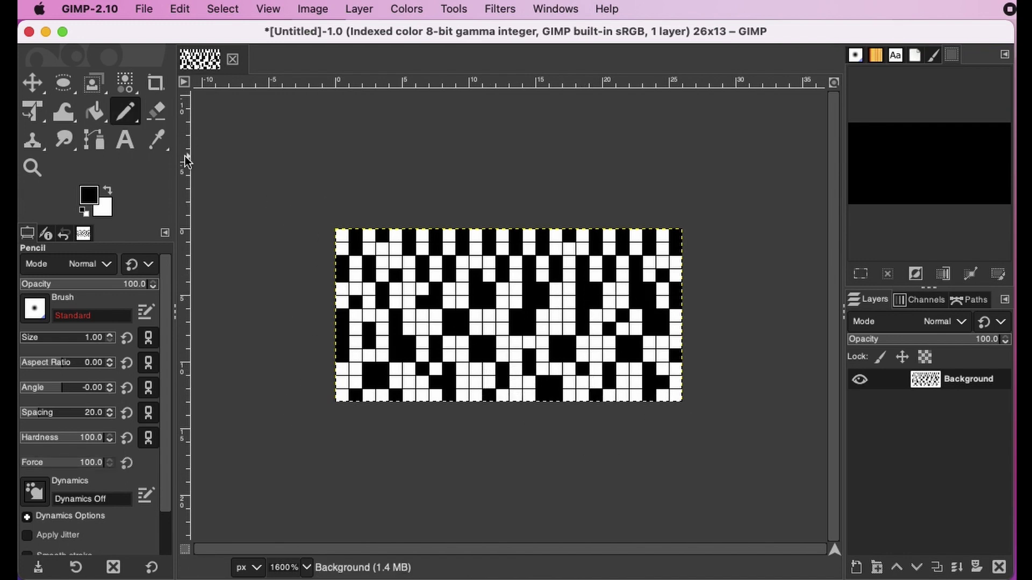
pyautogui.click(141, 7)
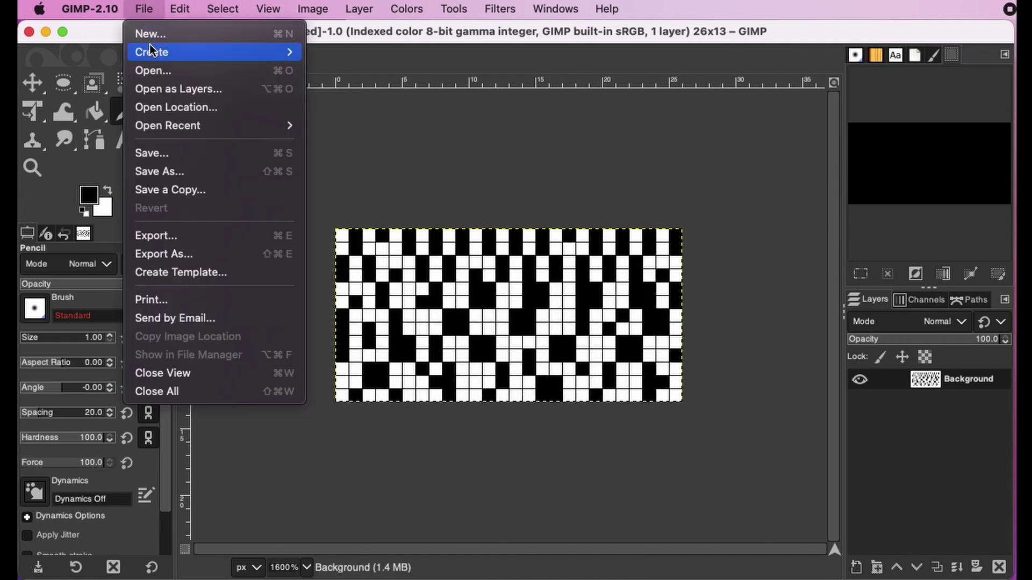
# Save the image as fair_isle_26x13.xcf in the Pictures/AYAB folder
pyautogui.click(172, 168)
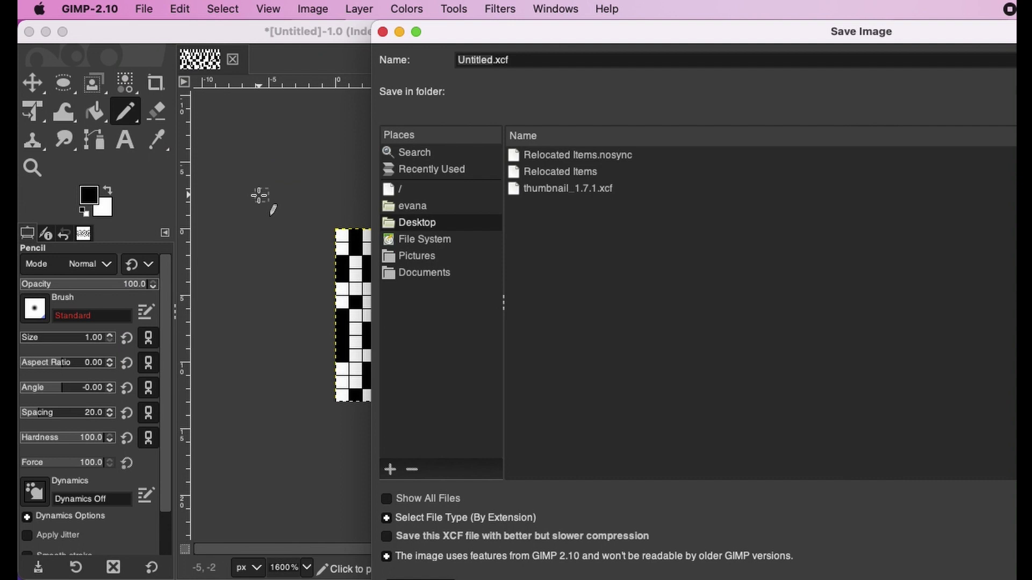
pyautogui.click(422, 207)
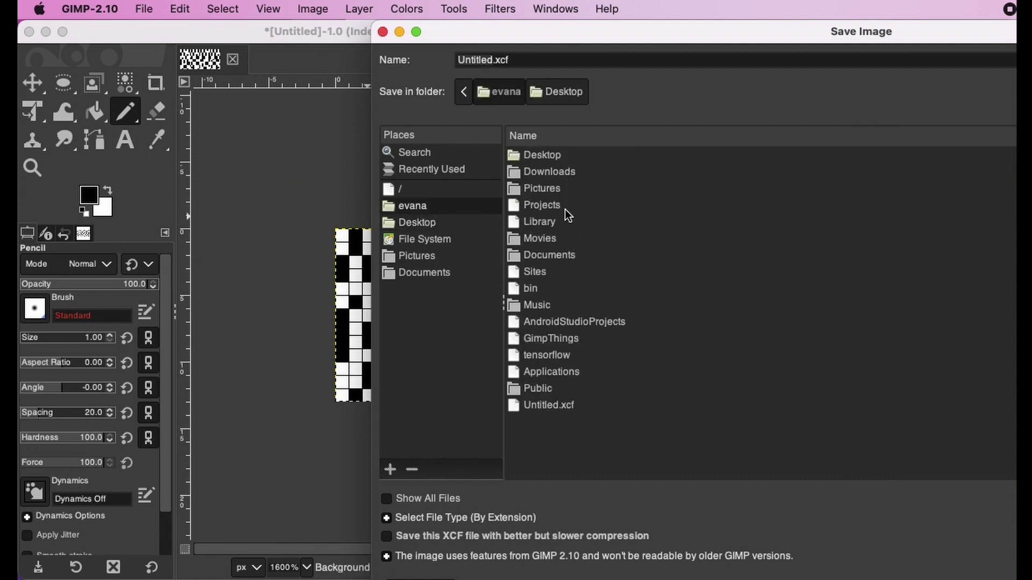
pyautogui.doubleClick(556, 191)
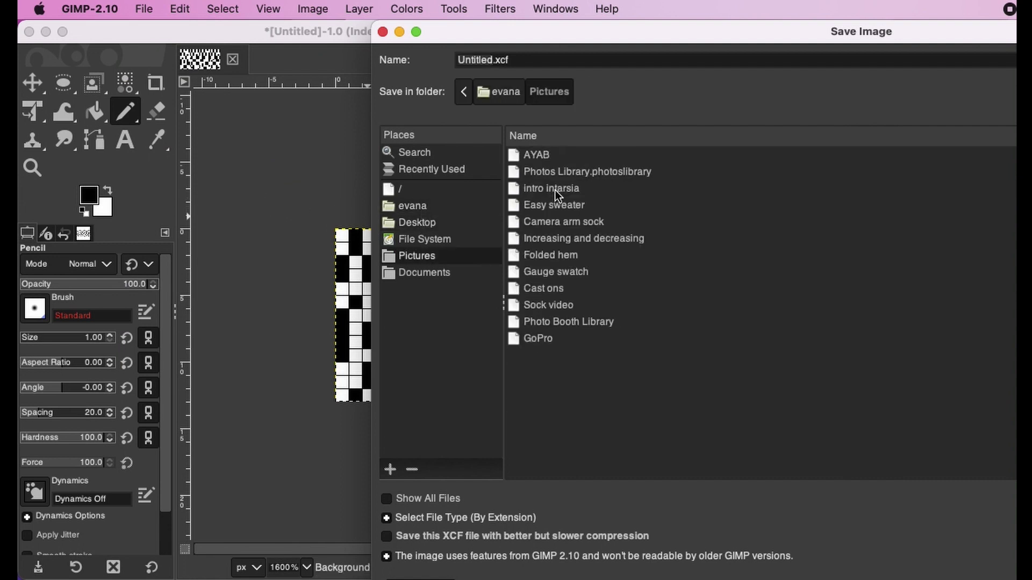
pyautogui.doubleClick(544, 155)
pyautogui.doubleClick(485, 60)
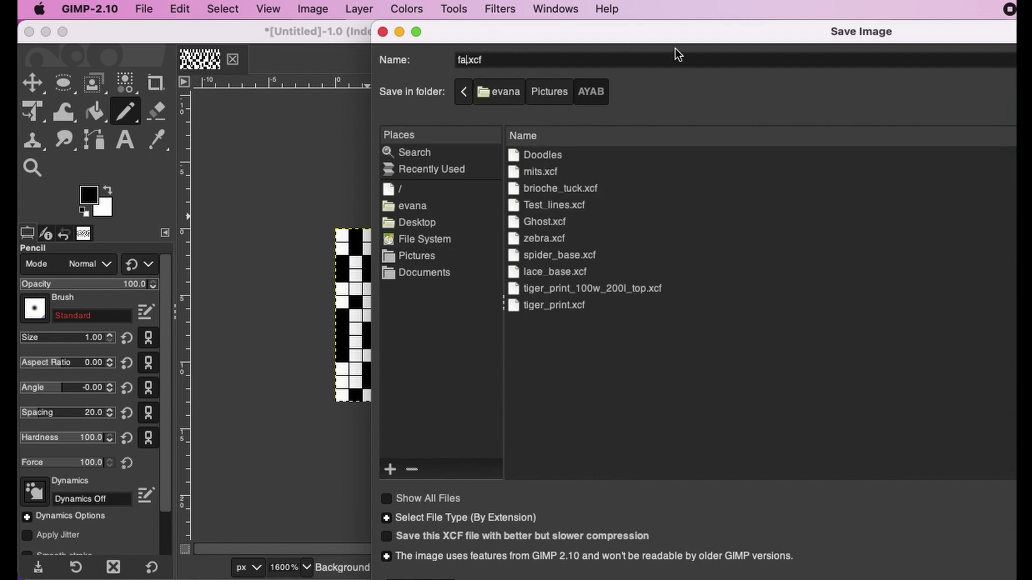
pyautogui.write('fair_isle_26x13')
pyautogui.moveTo(667, 40); pyautogui.dragTo(331, 38)
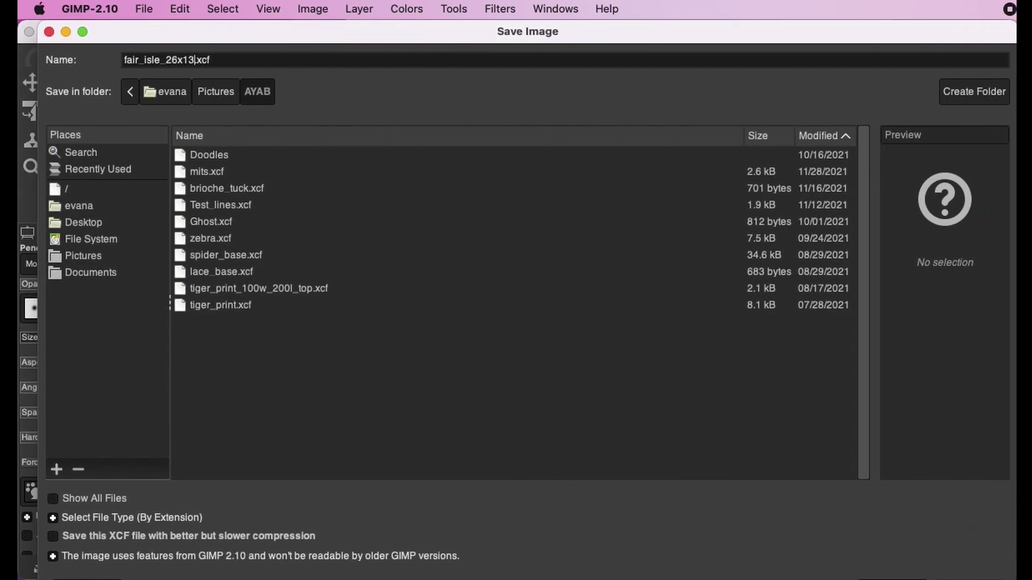
pyautogui.press('Return')
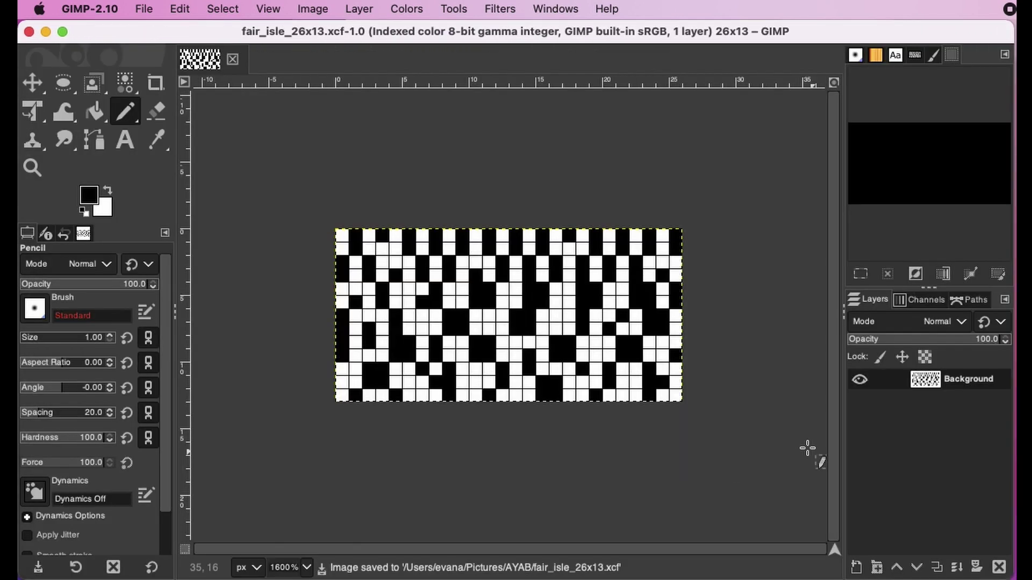
pyautogui.click(146, 11)
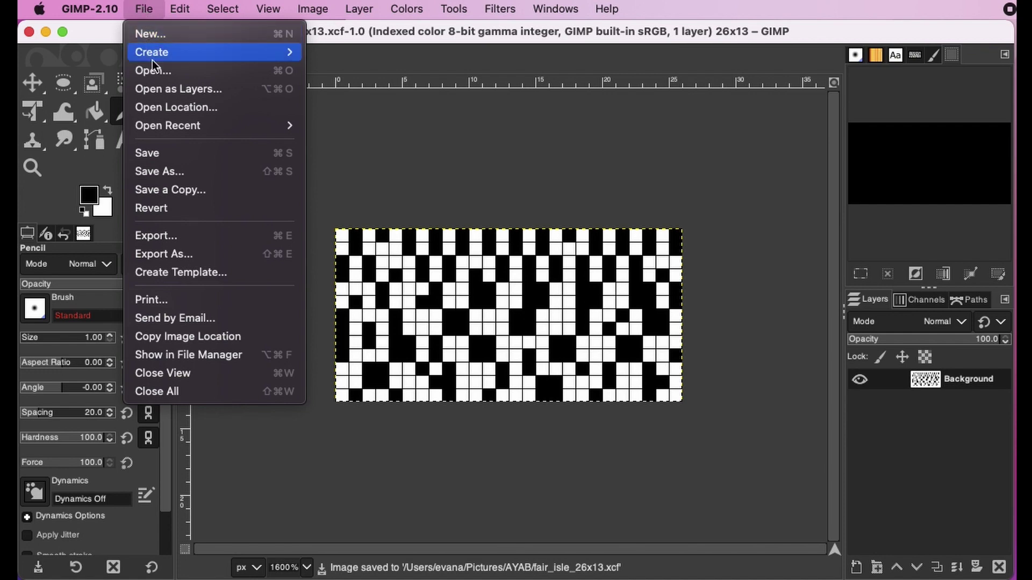
# Export fair_isle_26x13.png to Pictures/AYAB with the default PNG options
pyautogui.click(166, 239)
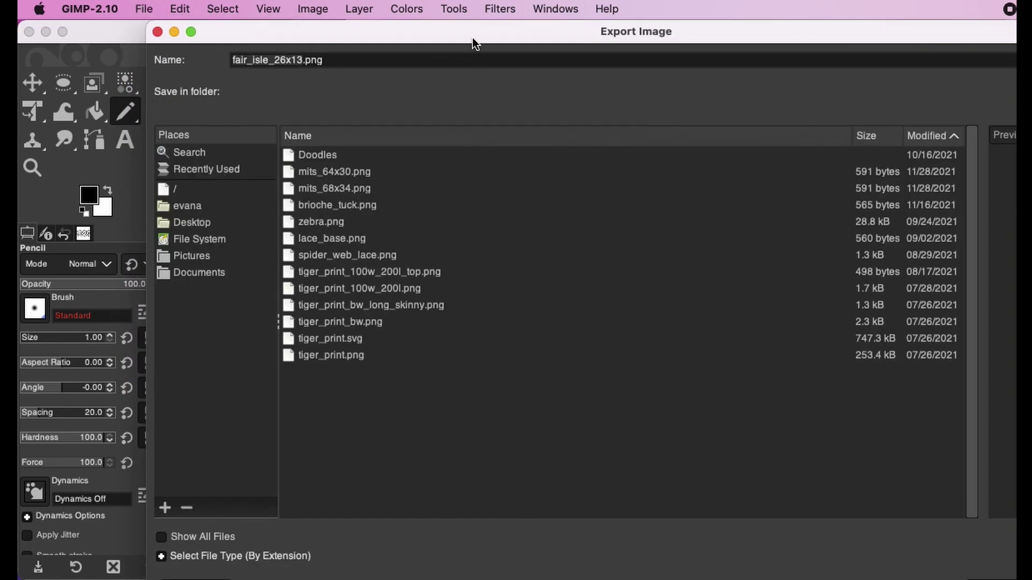
pyautogui.moveTo(473, 37); pyautogui.dragTo(449, 30)
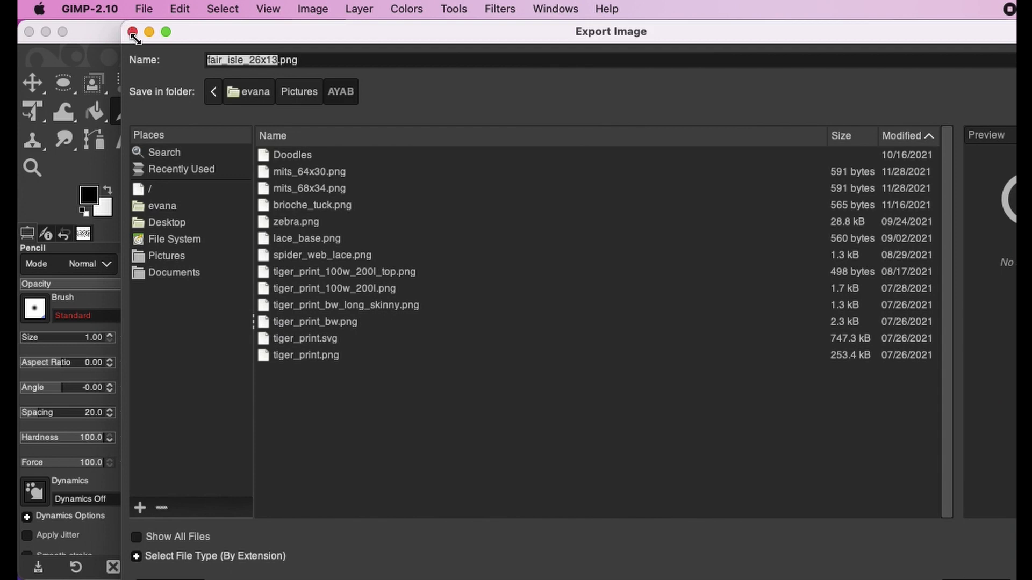
pyautogui.moveTo(135, 36); pyautogui.dragTo(309, 147)
pyautogui.moveTo(376, 148); pyautogui.dragTo(240, 82)
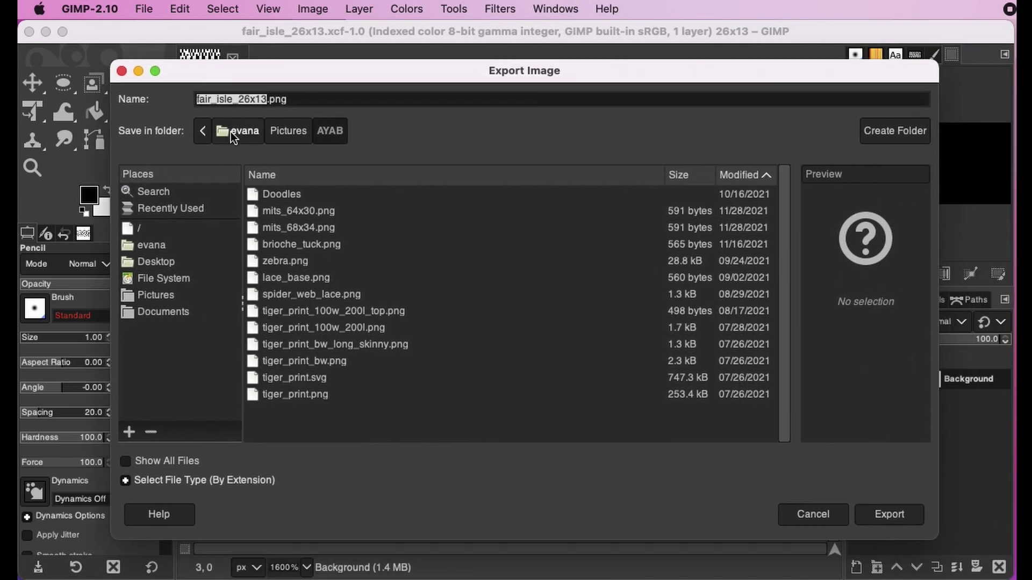
pyautogui.click(904, 522)
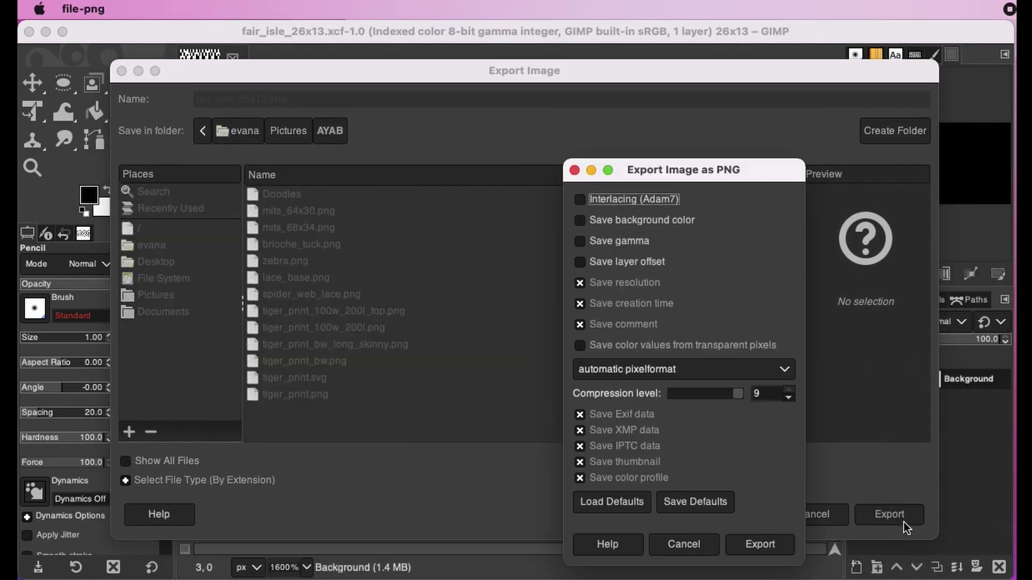
pyautogui.click(765, 545)
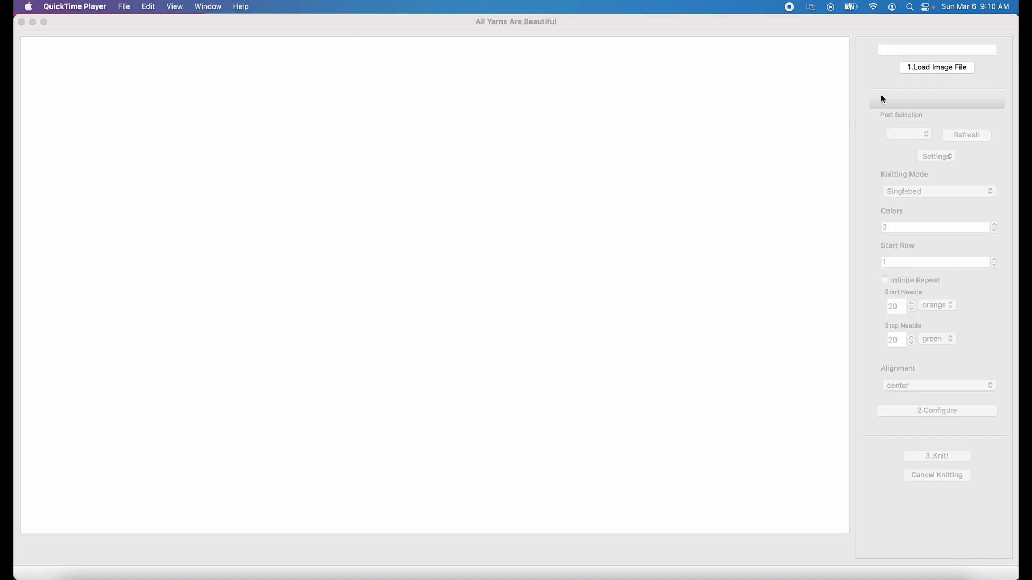
# Open fair_isle_26x13.png from Pictures/AYAB in the home folder as the AYAB pattern
pyautogui.click(915, 67)
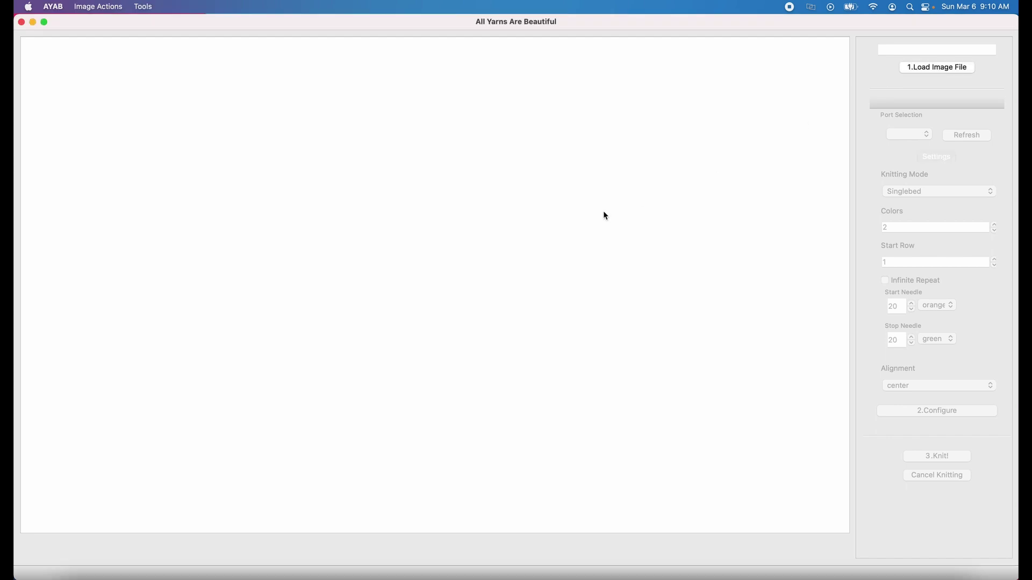
pyautogui.click(553, 105)
pyautogui.click(526, 121)
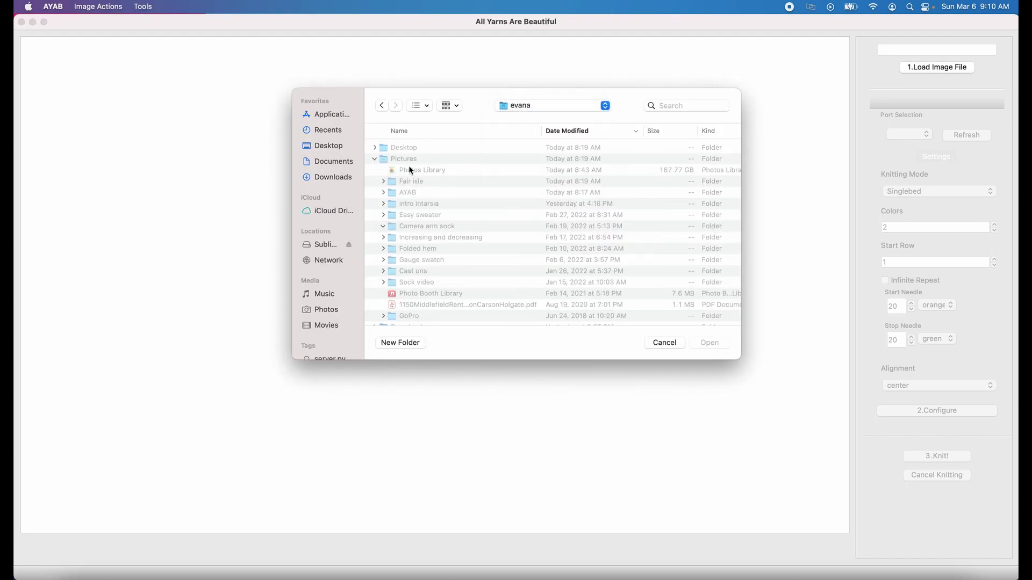
pyautogui.click(383, 193)
pyautogui.scroll(-3, 432, 195)
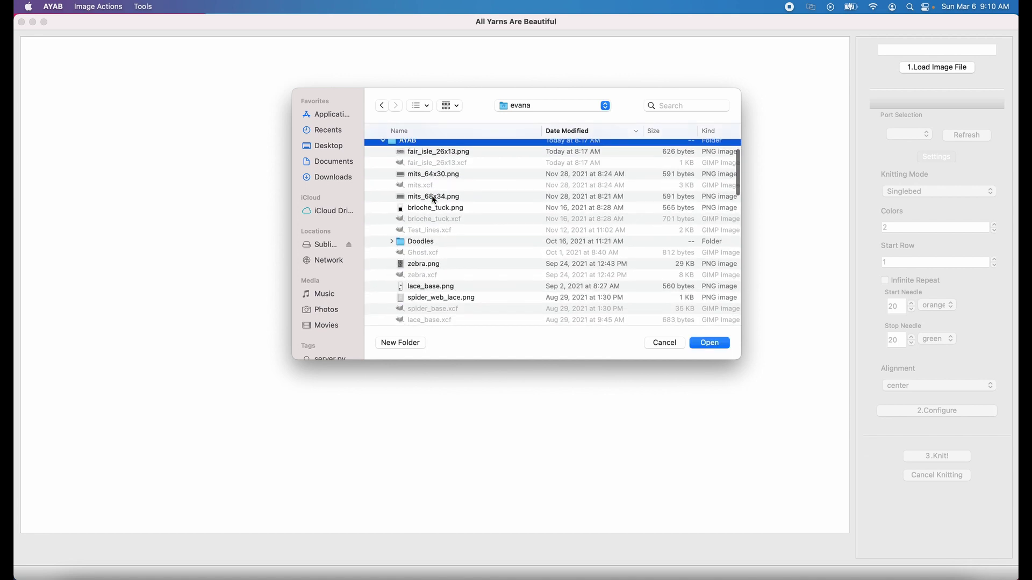
pyautogui.scroll(-5, 432, 197)
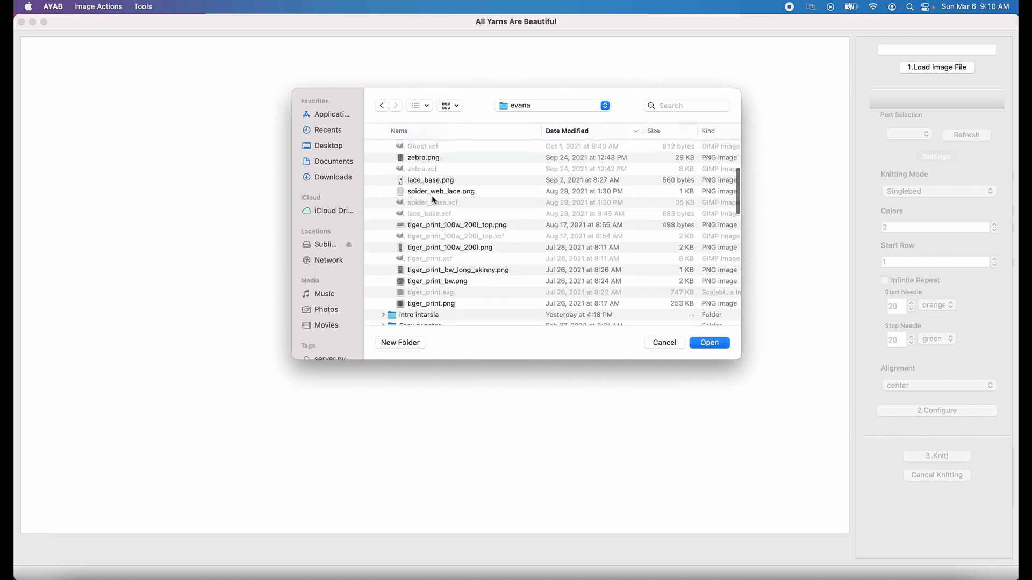
pyautogui.scroll(5, 433, 199)
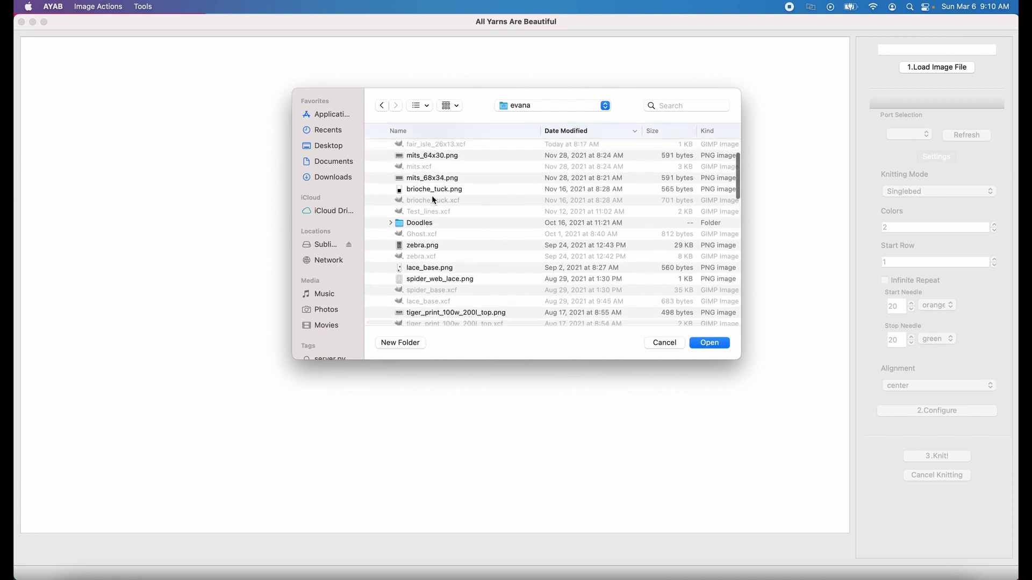
pyautogui.scroll(3, 433, 198)
pyautogui.click(449, 174)
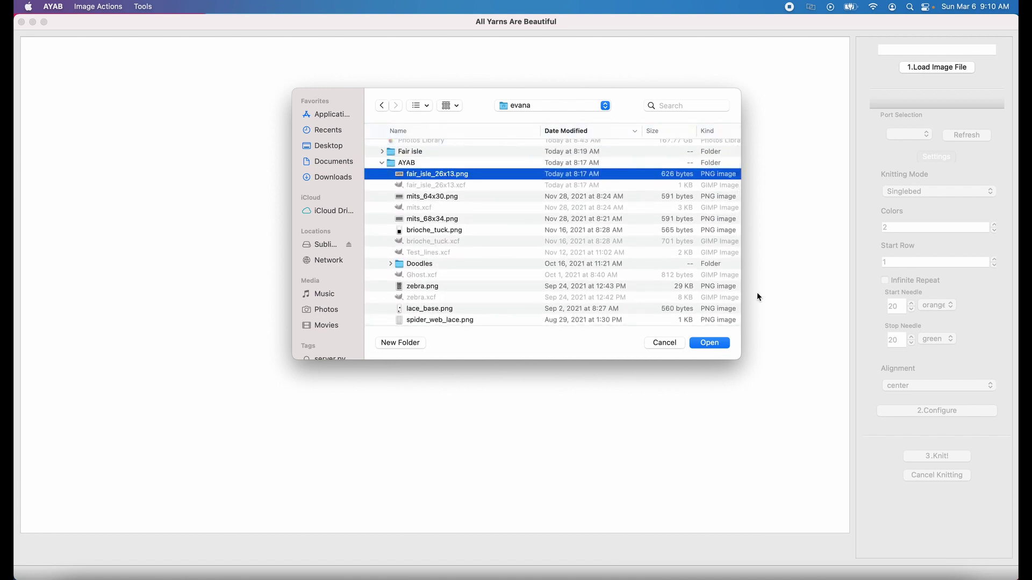
pyautogui.click(708, 344)
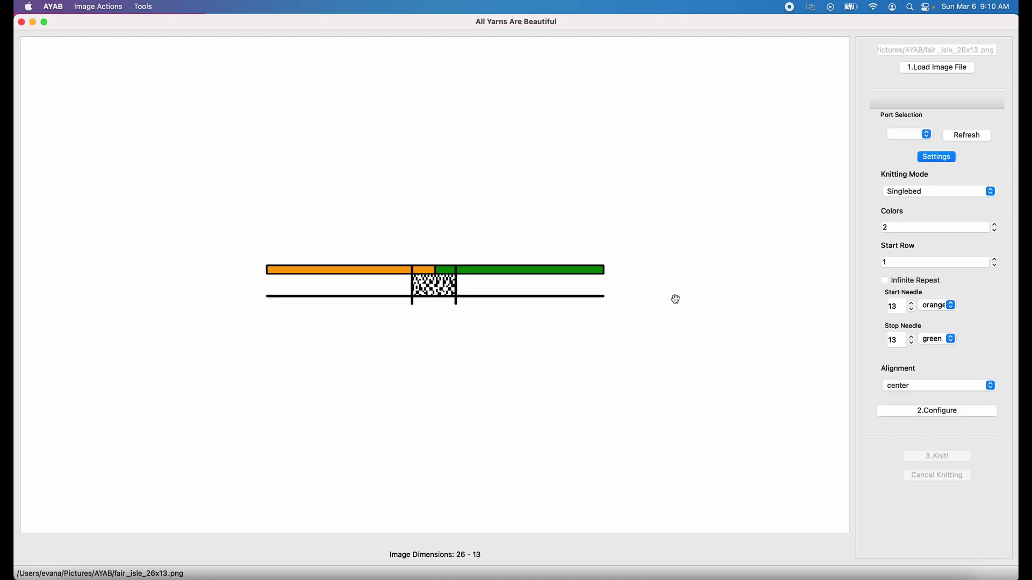
# Repeat the pattern with Vertical 1 and Horizontal 4, making it 104 × 13
pyautogui.scroll(3, 424, 240)
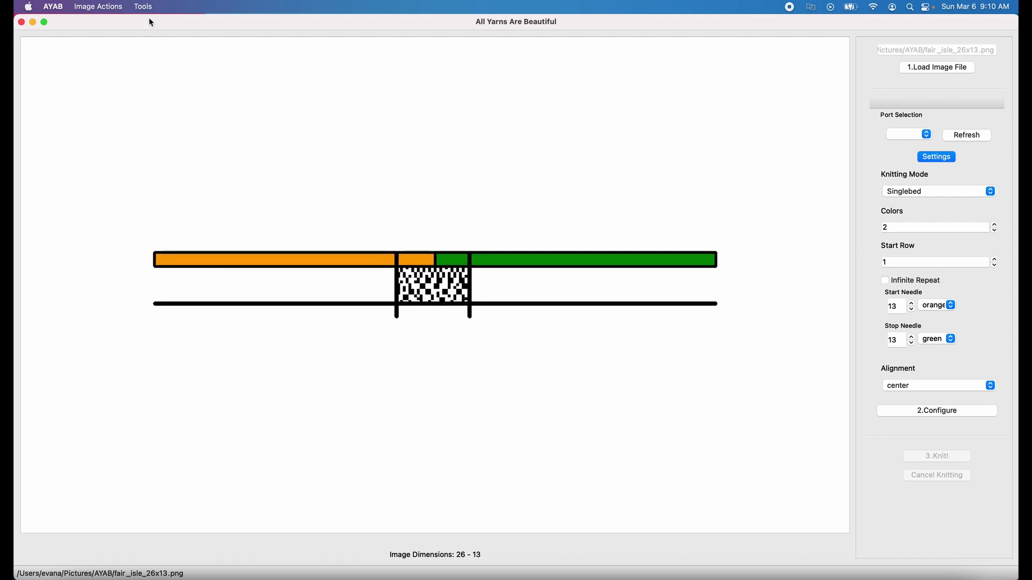
pyautogui.click(110, 8)
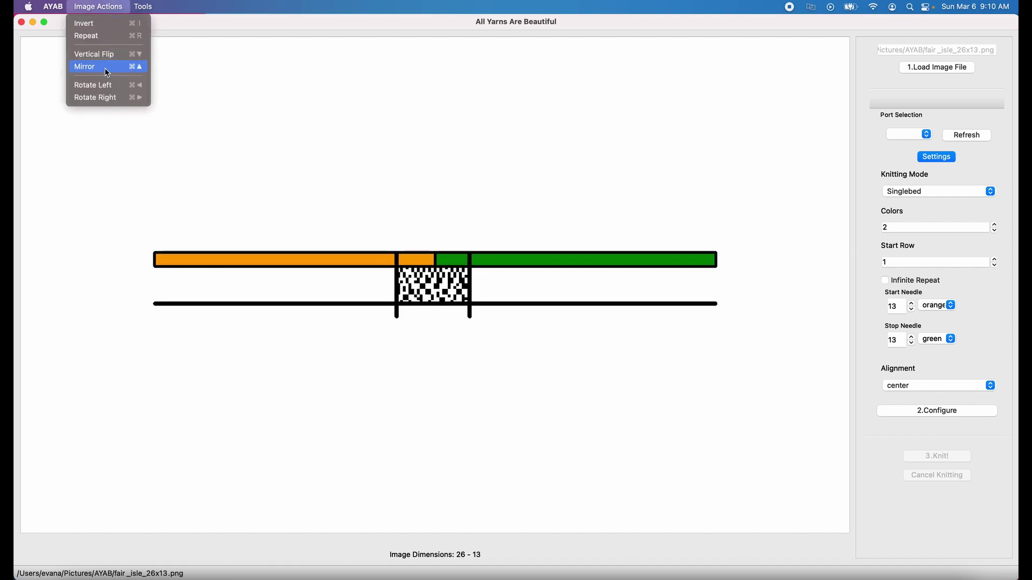
pyautogui.click(98, 37)
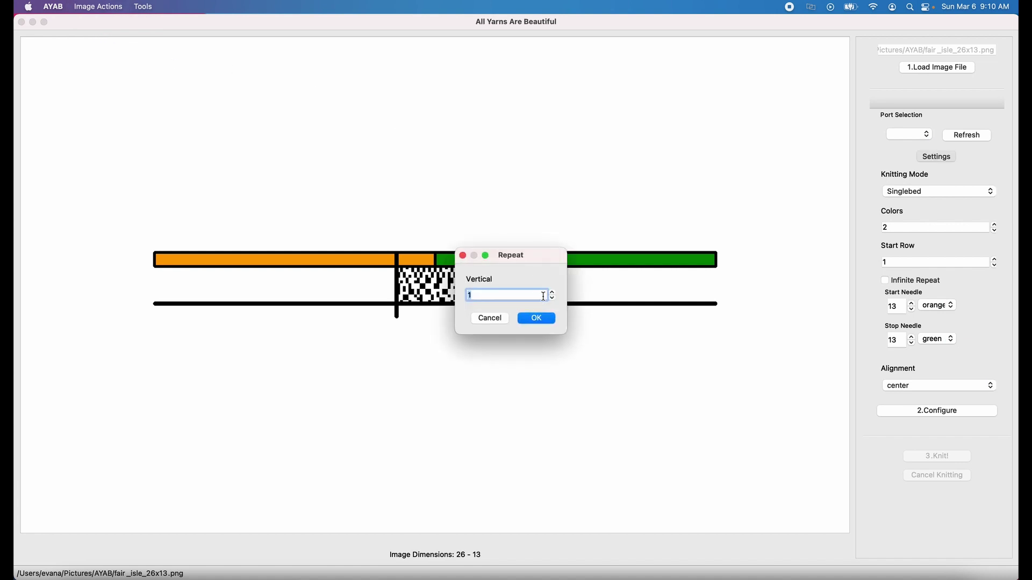
pyautogui.click(529, 320)
pyautogui.click(538, 320)
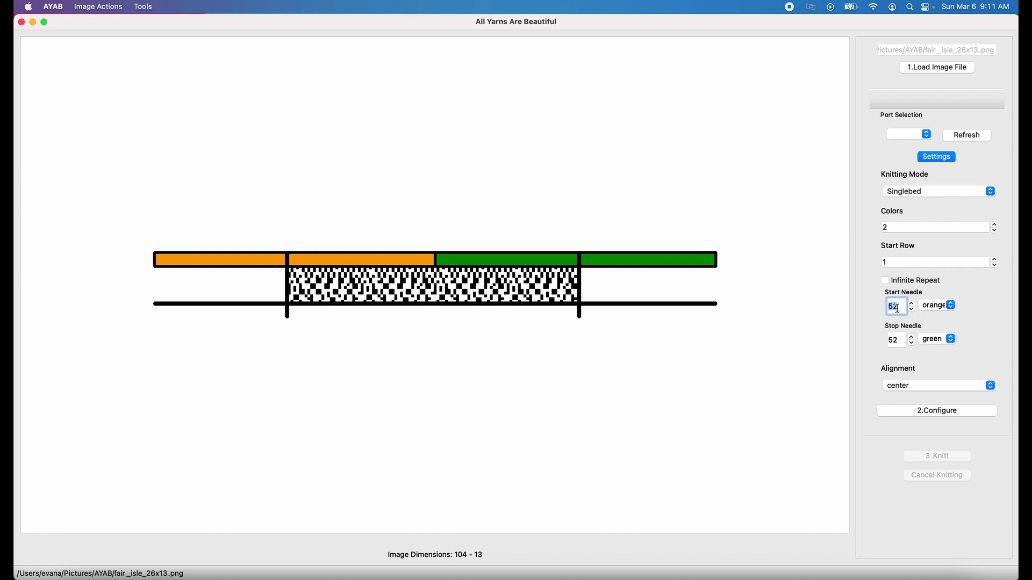
# Set Start Needle 23 and Stop Needle 21, select the /dev/cu port, configure, and knit
pyautogui.write('23')
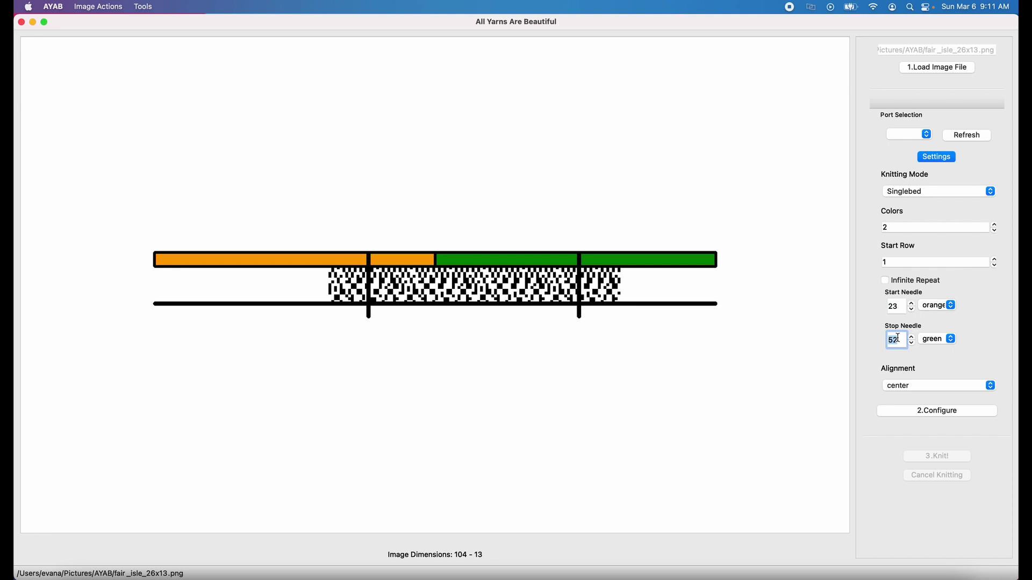
pyautogui.write('21')
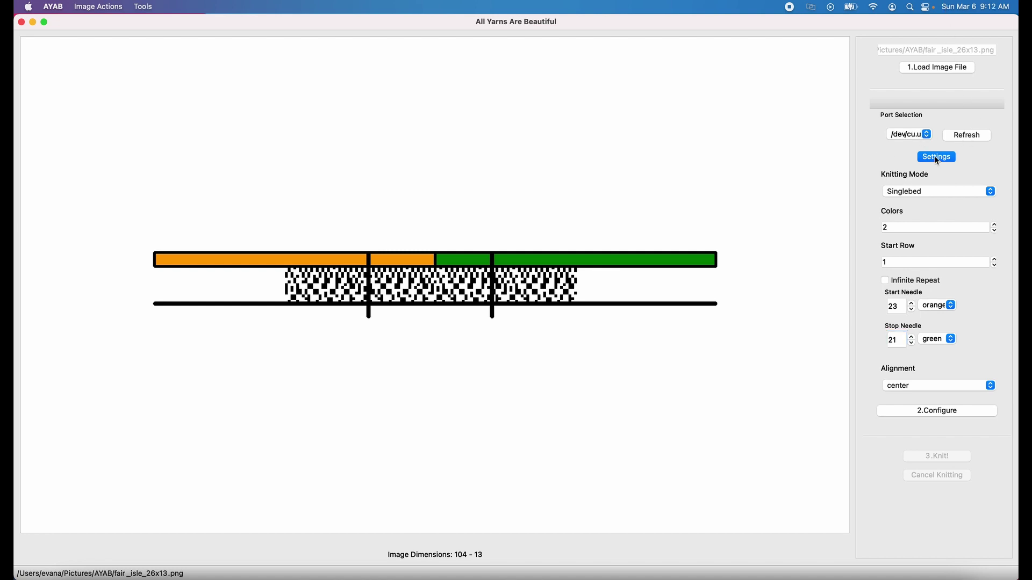
pyautogui.click(918, 134)
pyautogui.click(928, 408)
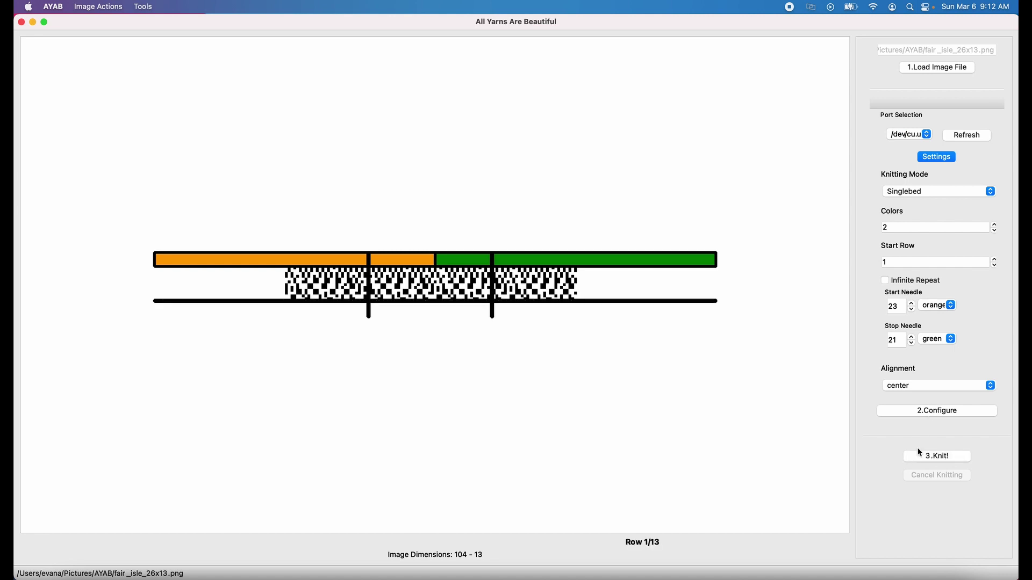
pyautogui.click(920, 456)
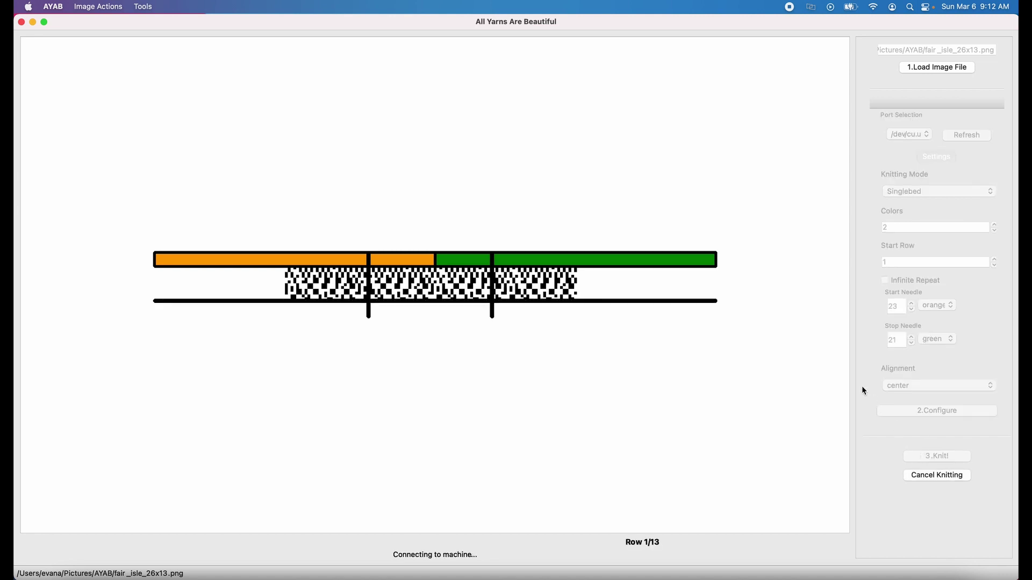